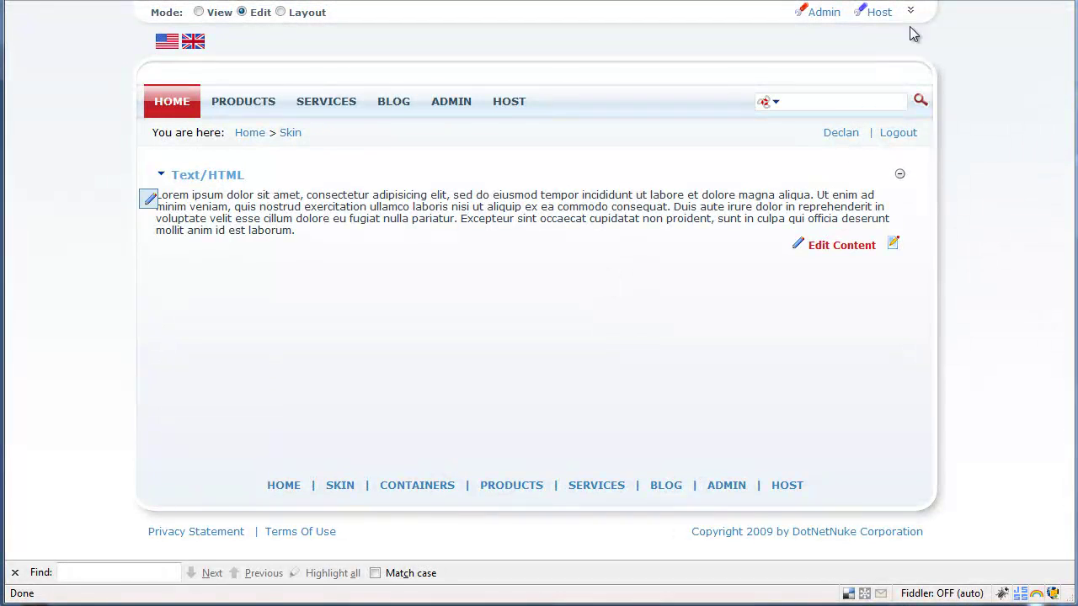
Open the Skin page's full settings form and expand its Advanced Settings.
{"action": "left_click", "coordinate": [910, 11]}
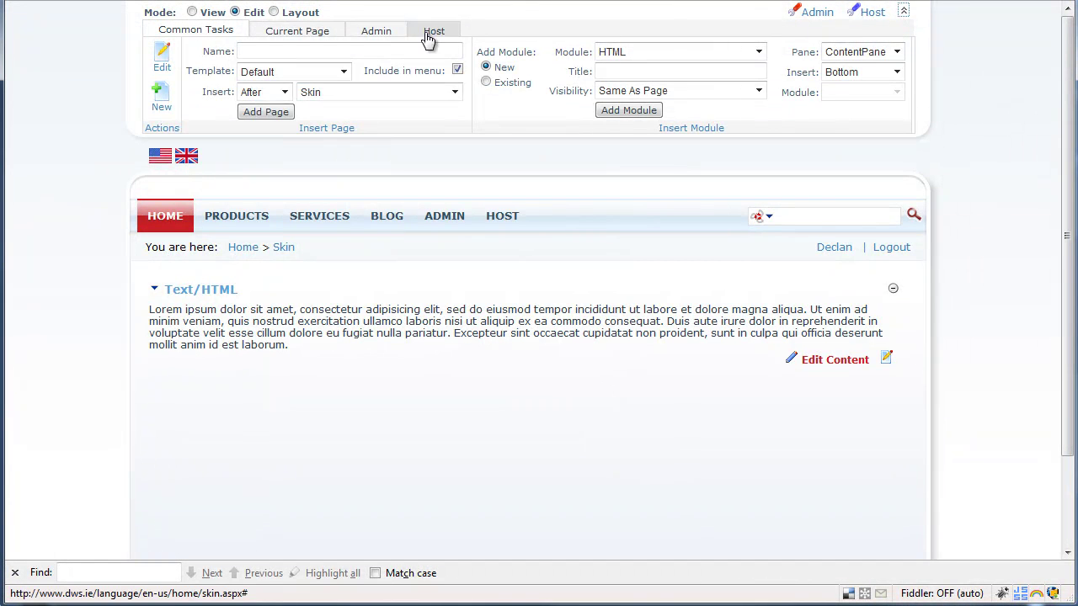
{"action": "left_click", "coordinate": [310, 35]}
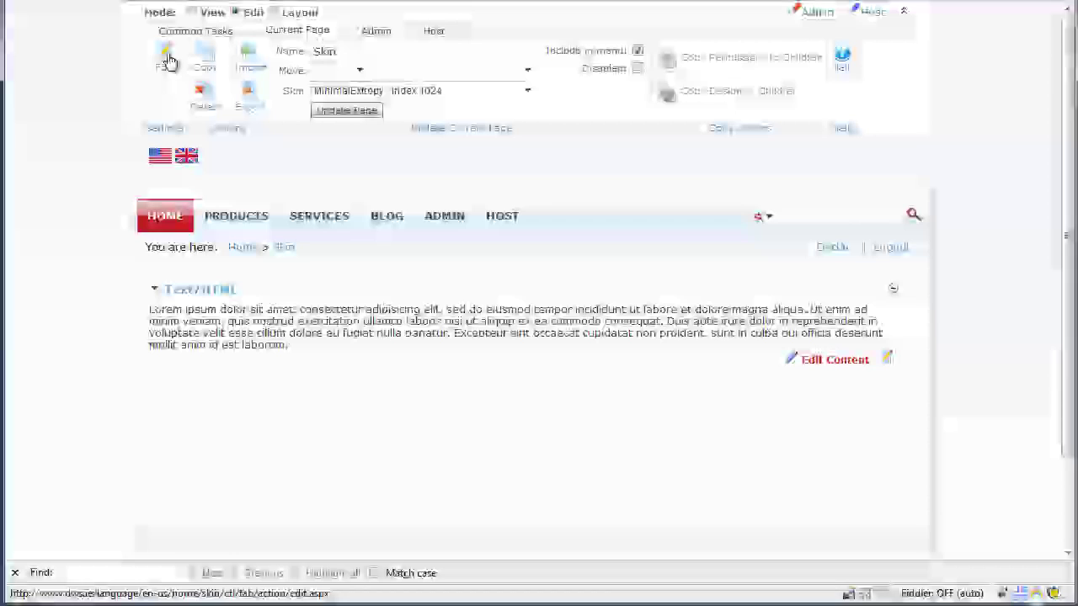
{"action": "left_click", "coordinate": [165, 57]}
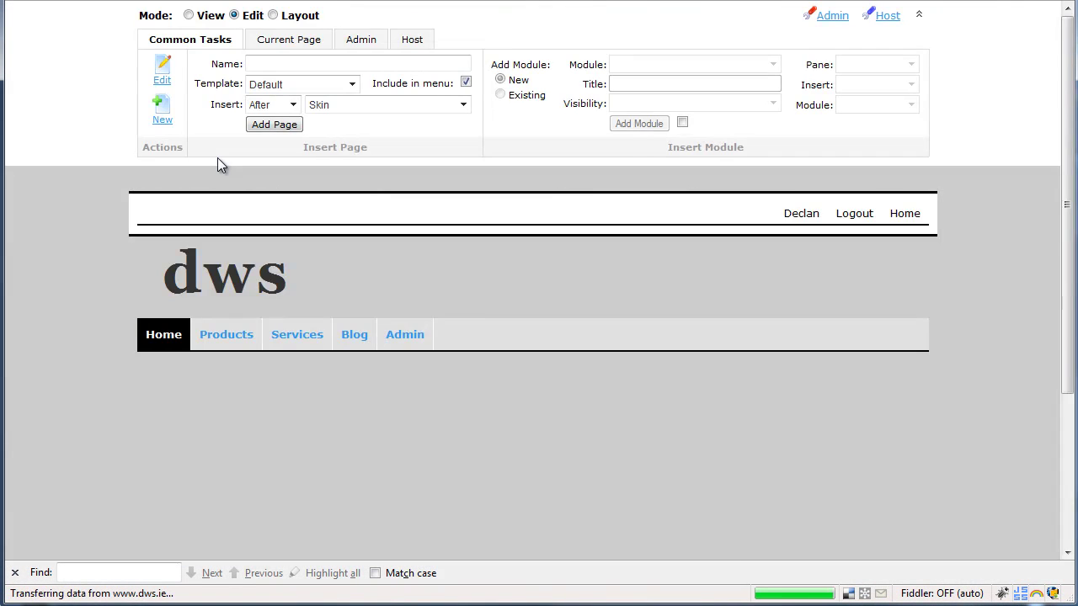
{"action": "scroll", "coordinate": [218, 165], "scroll_direction": "down", "scroll_amount": 8}
{"action": "scroll", "coordinate": [217, 165], "scroll_direction": "down", "scroll_amount": 5}
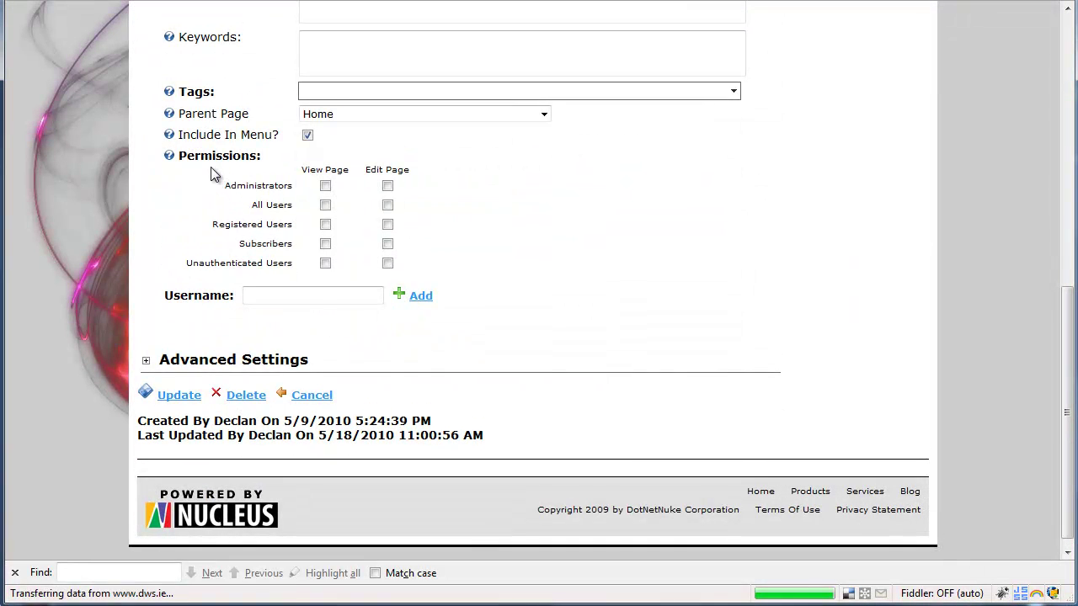
{"action": "left_click", "coordinate": [147, 350]}
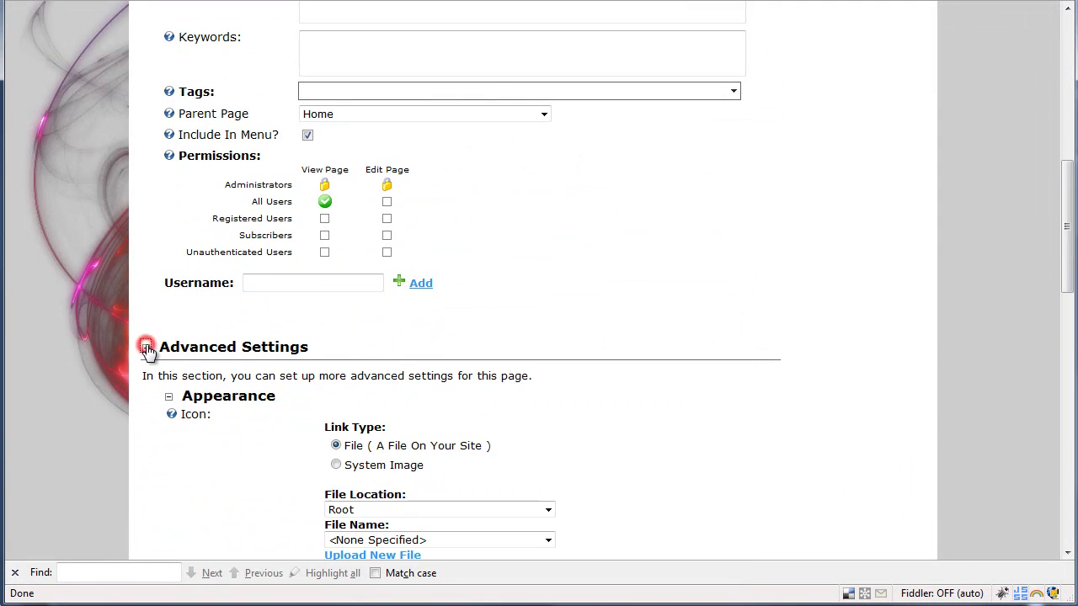
{"action": "scroll", "coordinate": [146, 352], "scroll_direction": "down", "scroll_amount": 8}
{"action": "scroll", "coordinate": [348, 193], "scroll_direction": "down", "scroll_amount": 1}
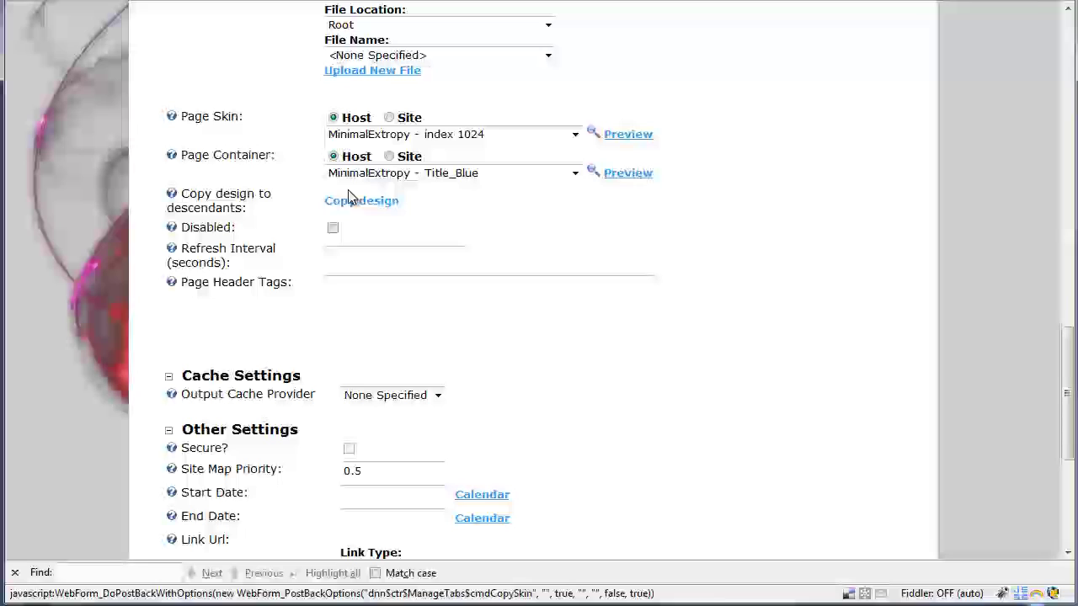
Set Page Skin to Reactor - Modern and Page Container to Reactor - Common, then save.
{"action": "left_click", "coordinate": [401, 137]}
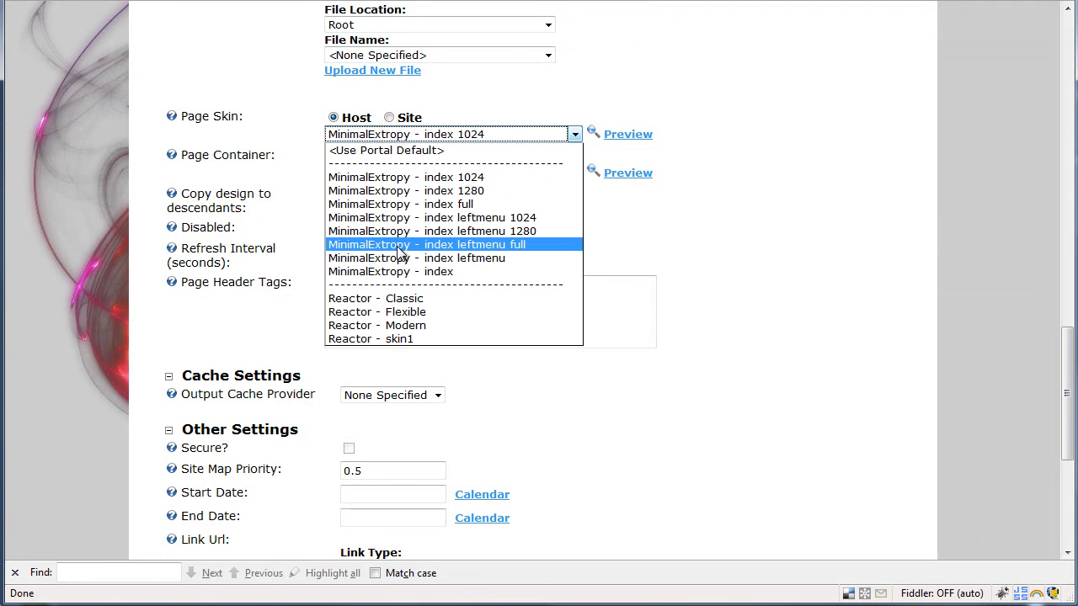
{"action": "left_click", "coordinate": [404, 326]}
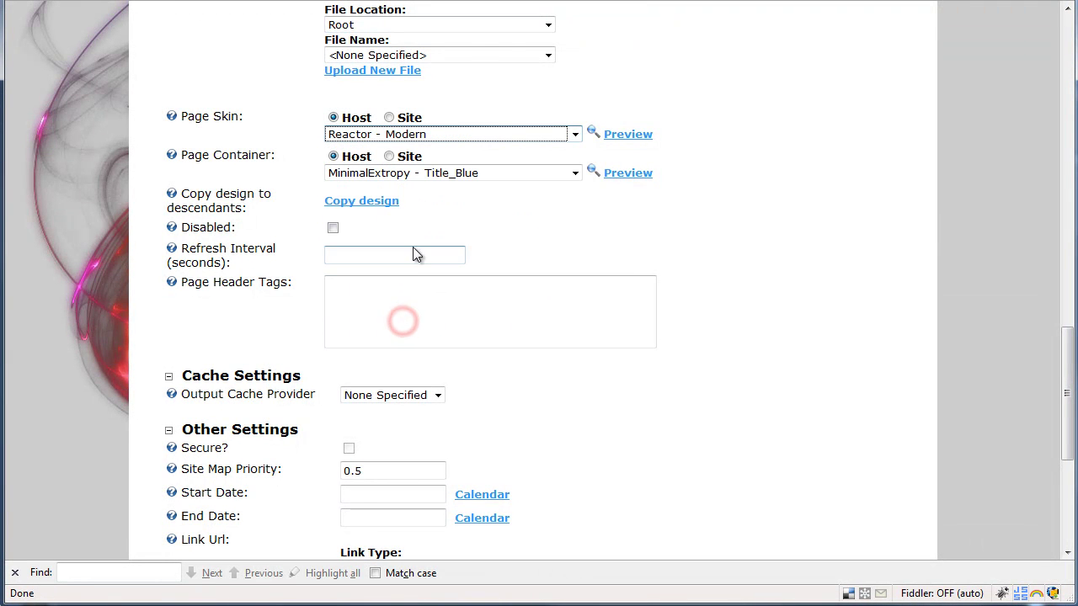
{"action": "left_click", "coordinate": [418, 171]}
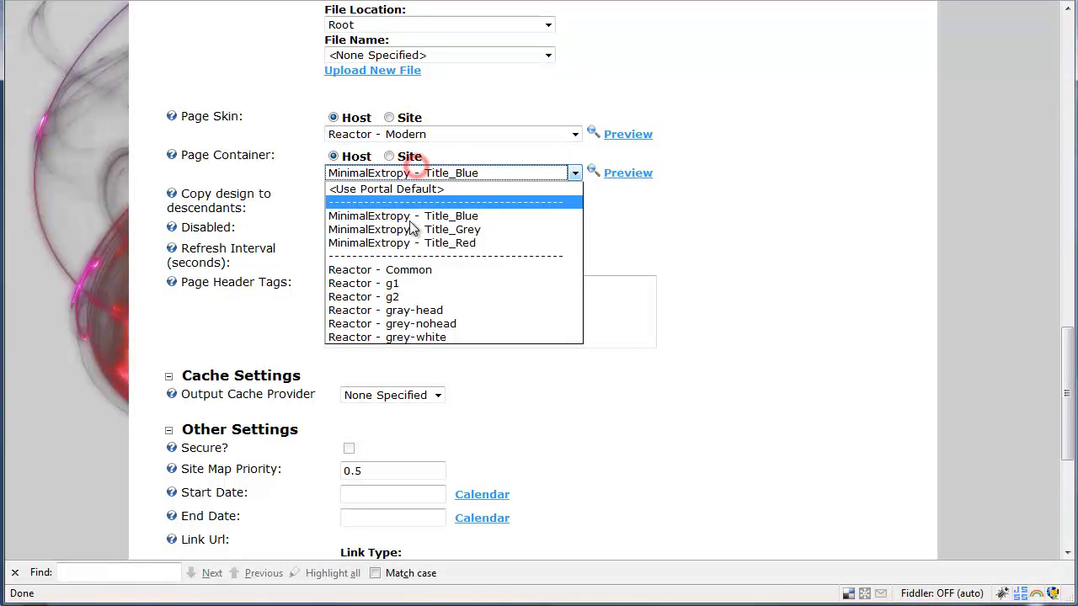
{"action": "left_click", "coordinate": [409, 270]}
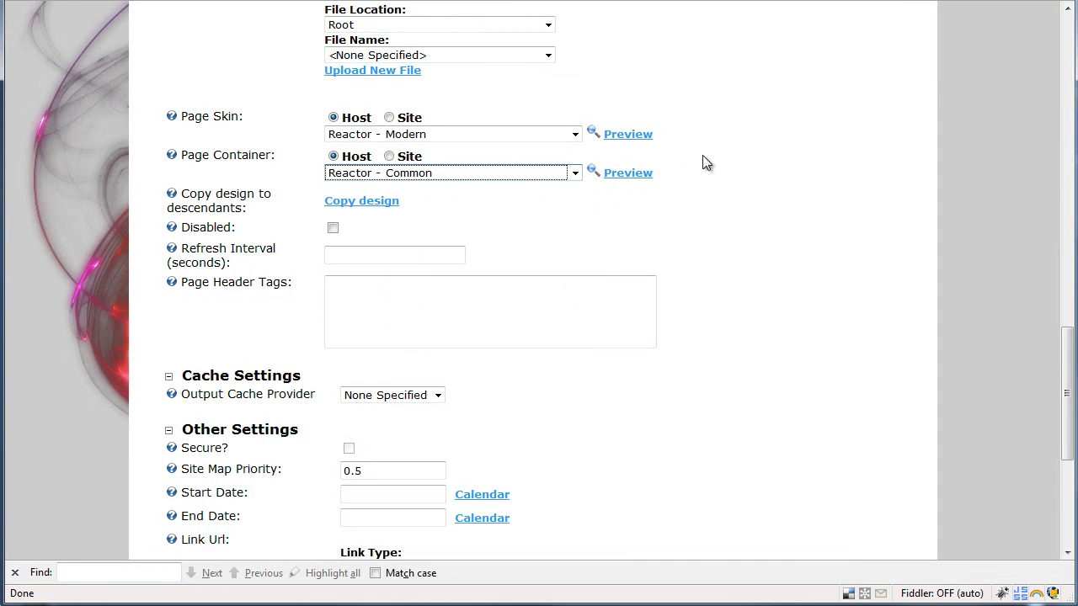
{"action": "scroll", "coordinate": [421, 331], "scroll_direction": "down", "scroll_amount": 7}
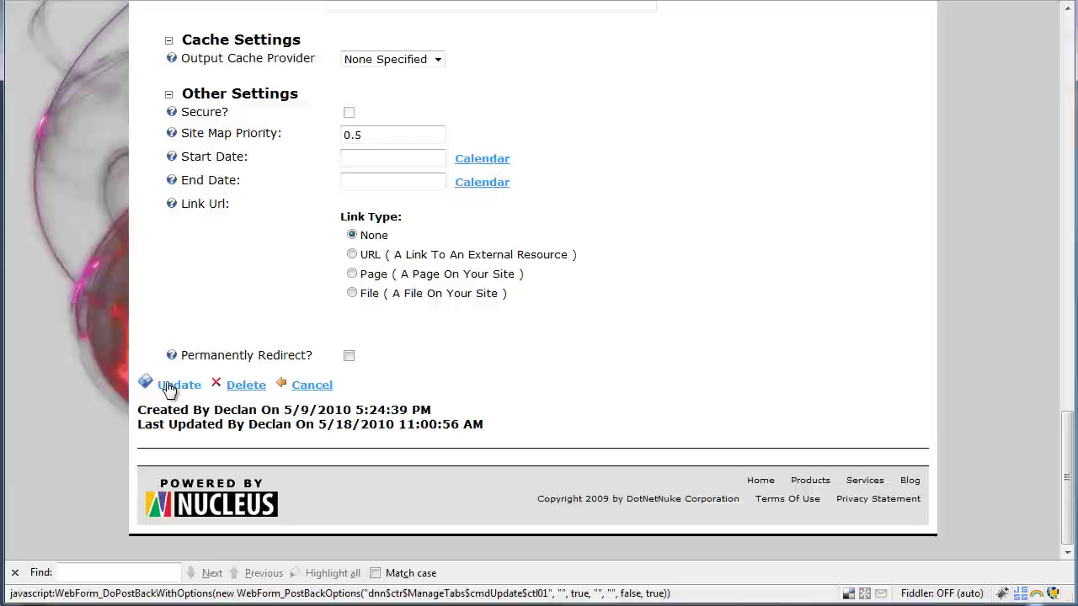
{"action": "left_click", "coordinate": [168, 386]}
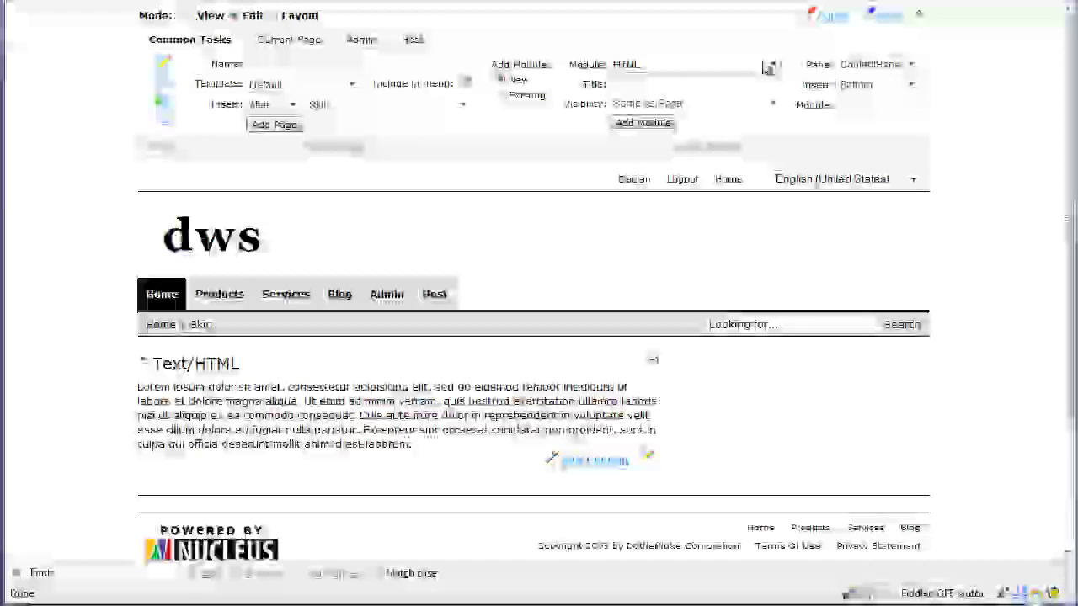
Add a Nucleus module into SidePane from the Common Tasks module list.
{"action": "left_click", "coordinate": [766, 64]}
{"action": "scroll", "coordinate": [718, 209], "scroll_direction": "down", "scroll_amount": 1}
{"action": "scroll", "coordinate": [720, 208], "scroll_direction": "down", "scroll_amount": 3}
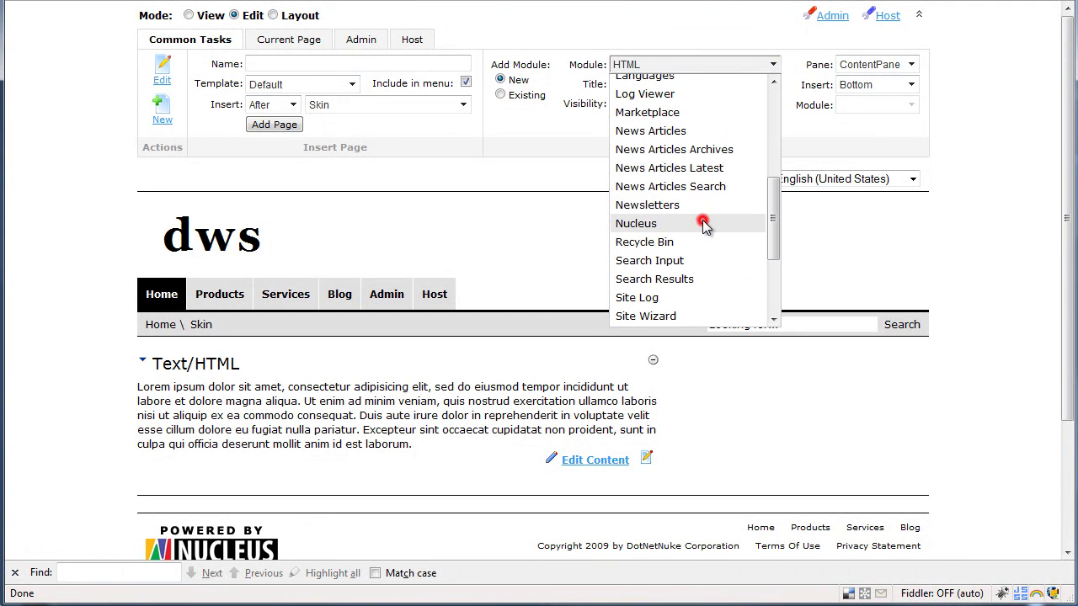
{"action": "left_click", "coordinate": [704, 224]}
{"action": "left_click", "coordinate": [866, 65]}
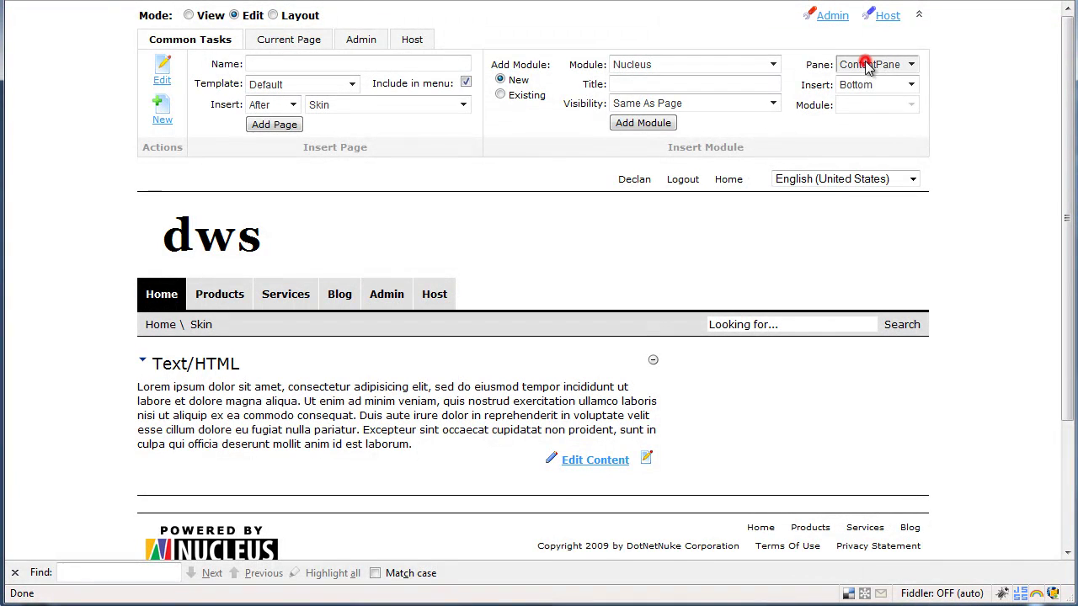
{"action": "left_click", "coordinate": [892, 66]}
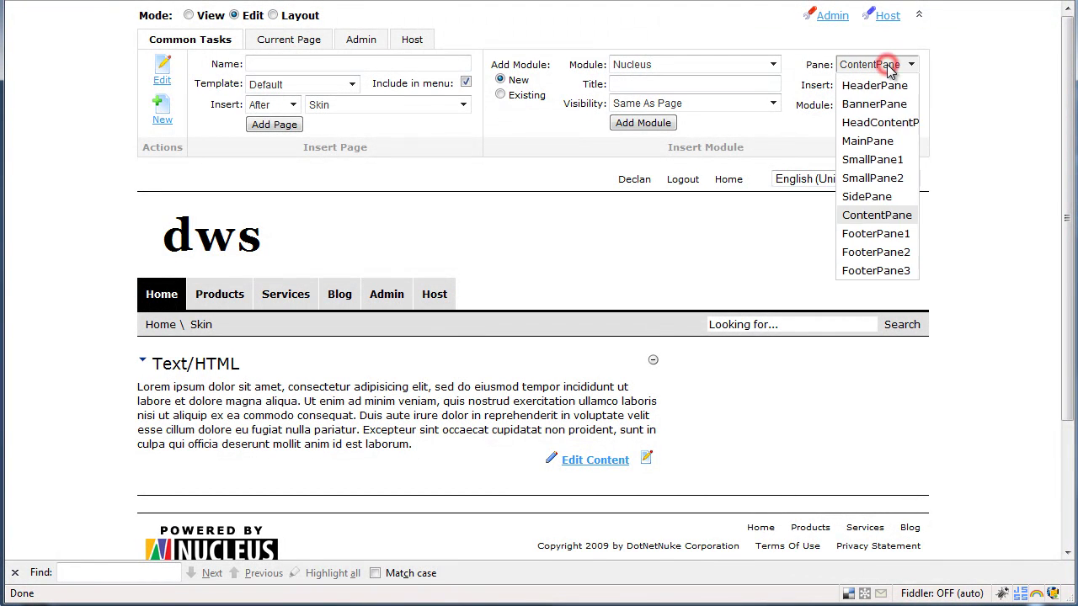
{"action": "left_click", "coordinate": [884, 215]}
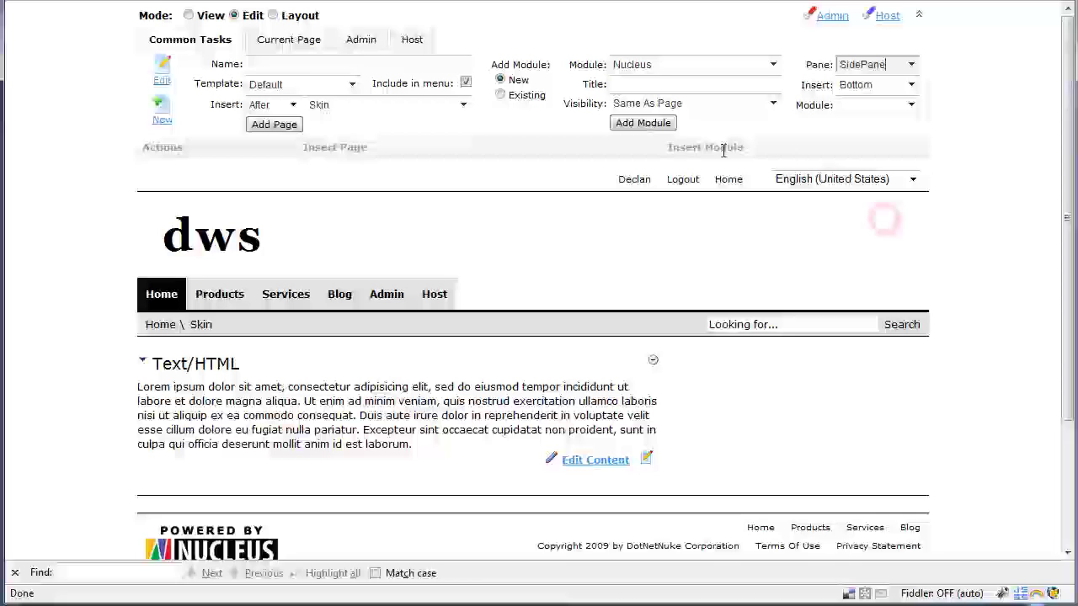
{"action": "left_click", "coordinate": [648, 125]}
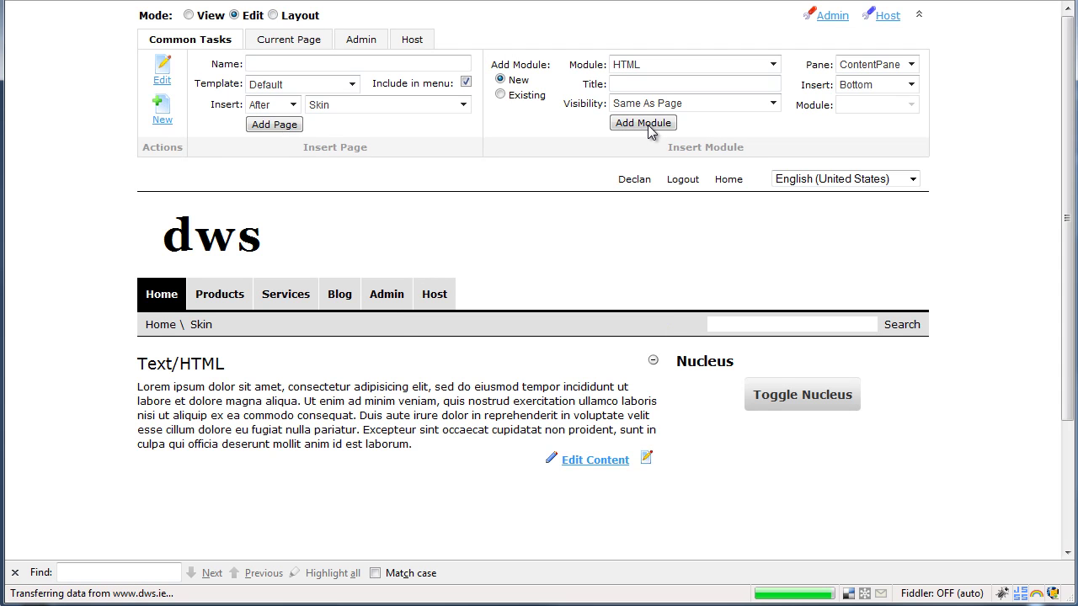
Turn on the Nucleus designer and give the Canvas the flame swirl background image.
{"action": "left_click", "coordinate": [919, 15]}
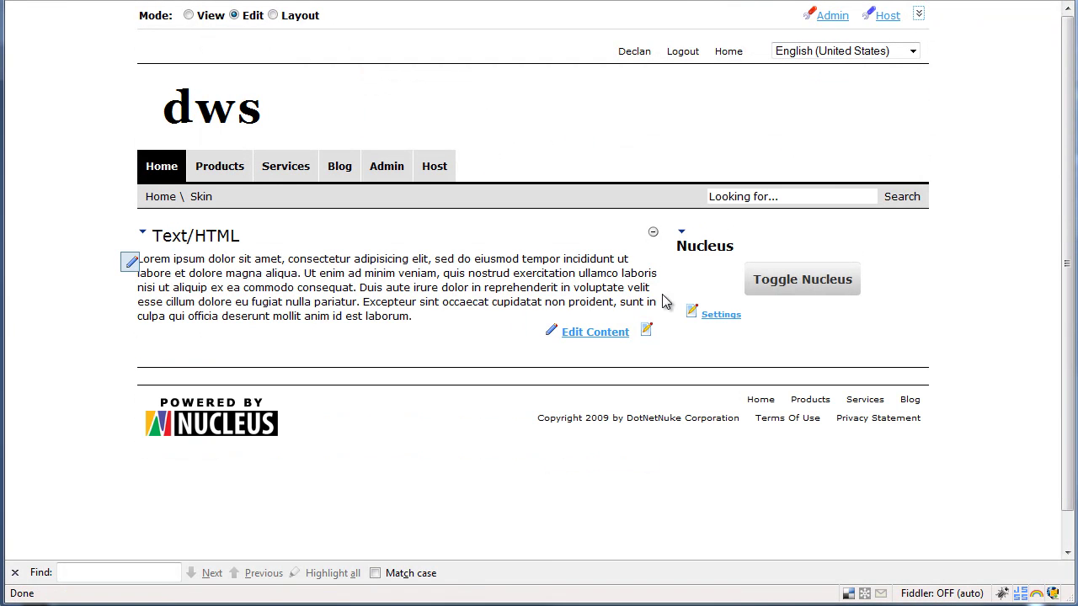
{"action": "left_click", "coordinate": [785, 283]}
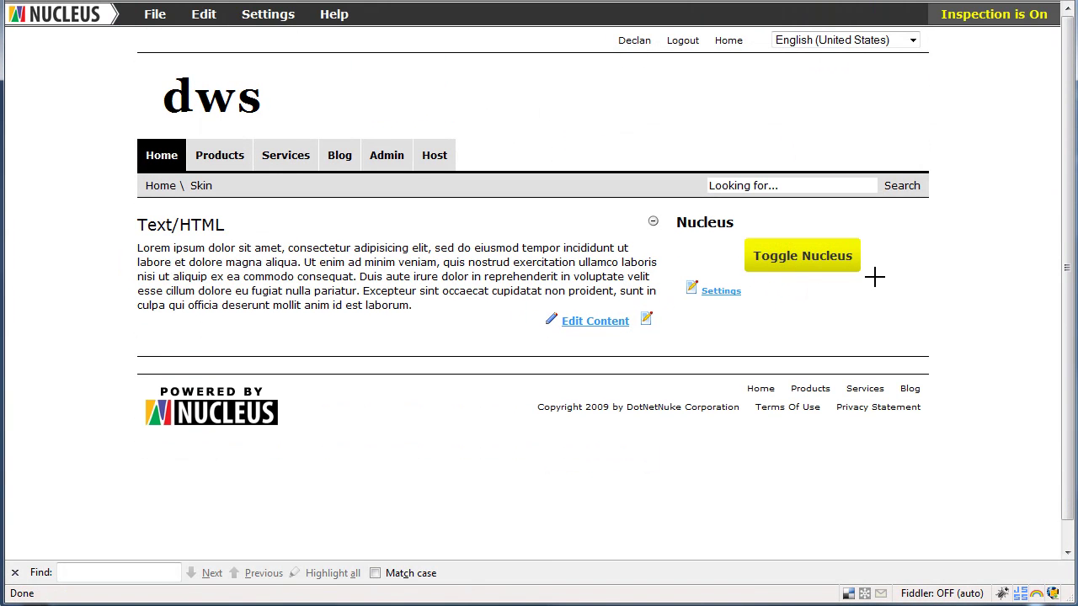
{"action": "left_click", "coordinate": [999, 245]}
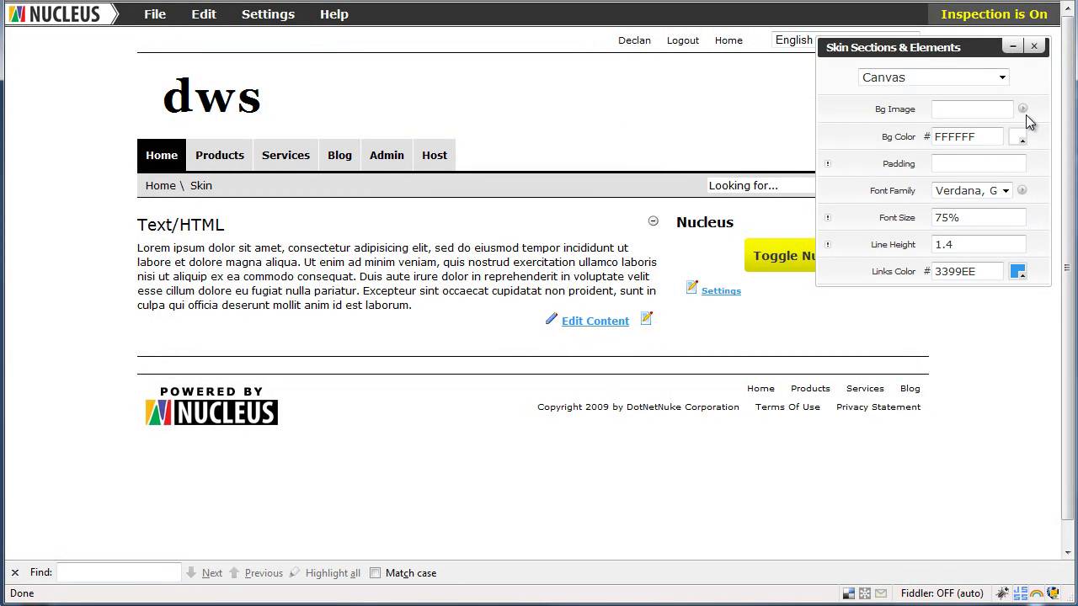
{"action": "left_click", "coordinate": [1023, 112]}
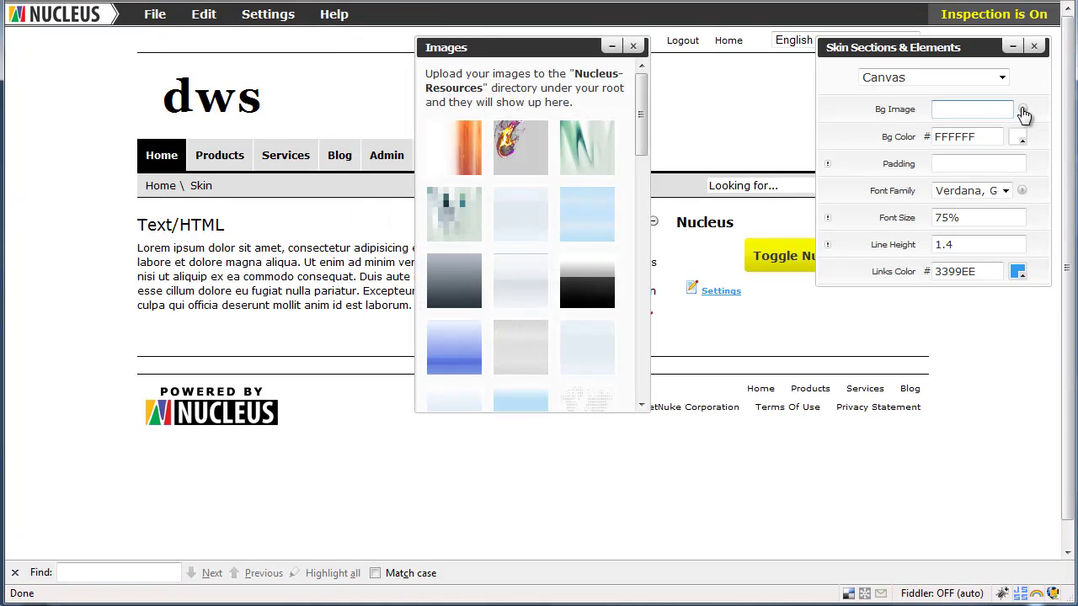
{"action": "left_click", "coordinate": [525, 162]}
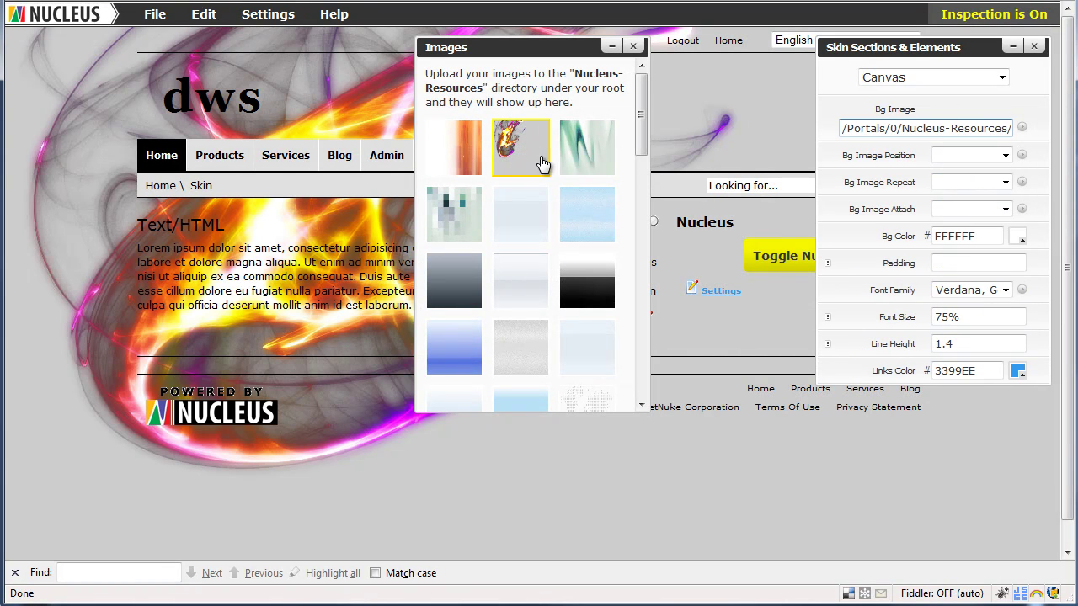
Set the canvas background to Left Top position, No Repeat and Fixed attachment.
{"action": "left_click", "coordinate": [1004, 158]}
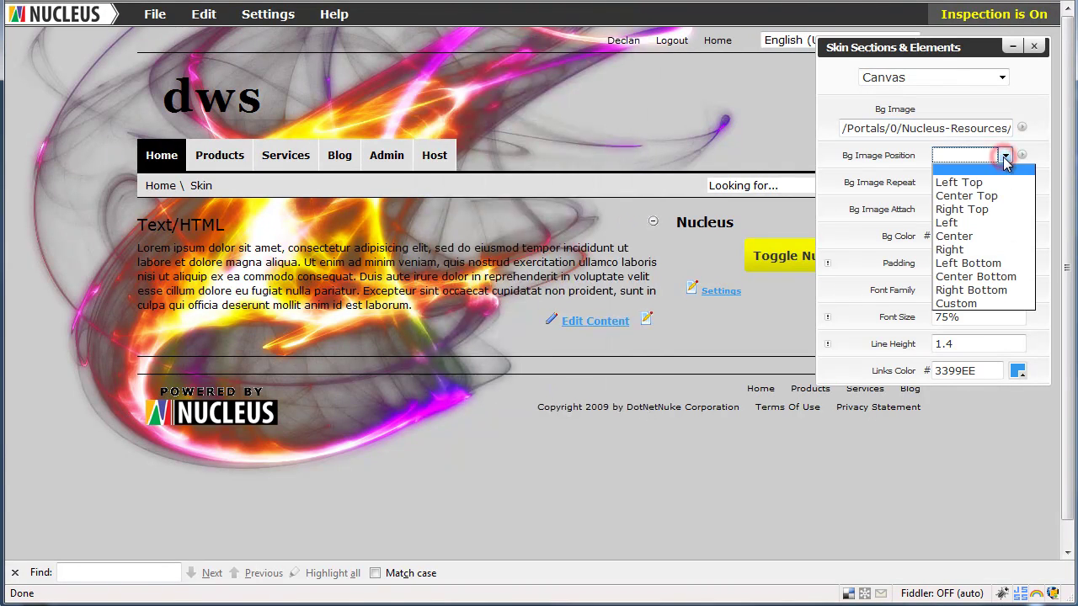
{"action": "left_click", "coordinate": [984, 180]}
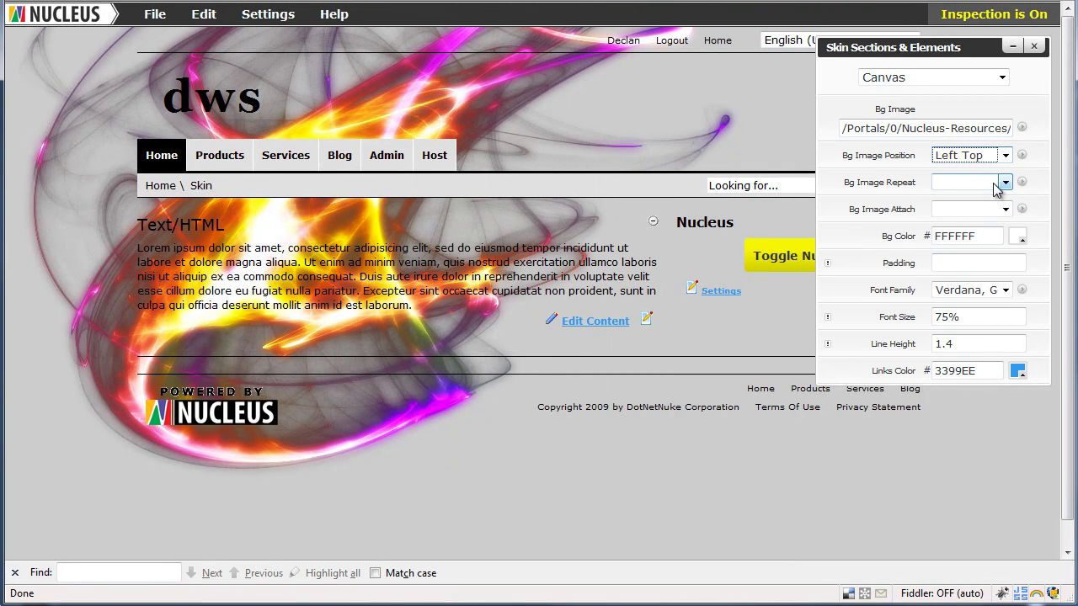
{"action": "left_click", "coordinate": [1004, 184]}
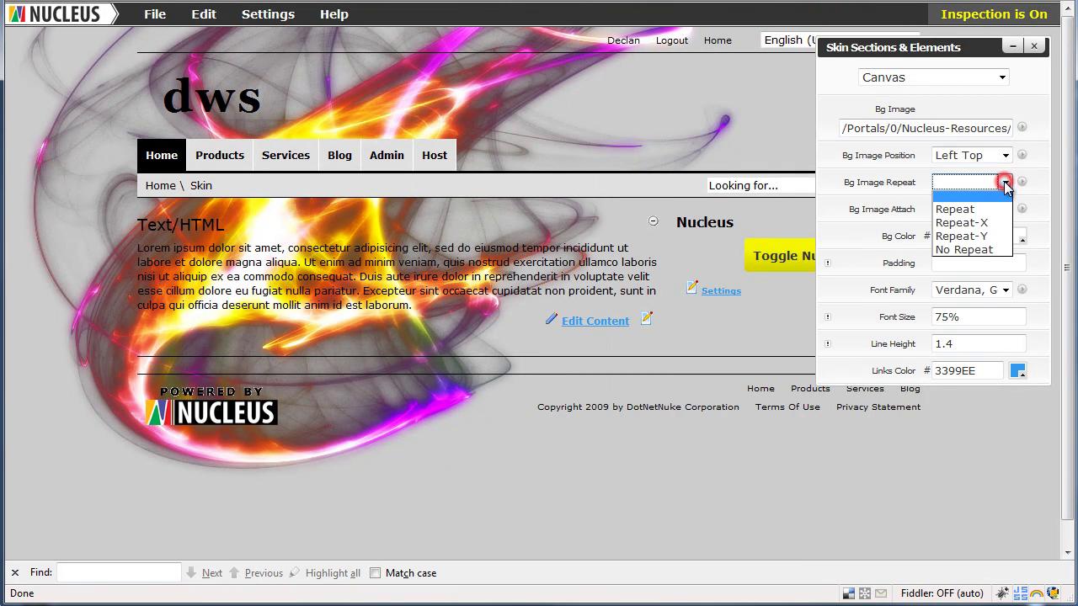
{"action": "left_click", "coordinate": [993, 251]}
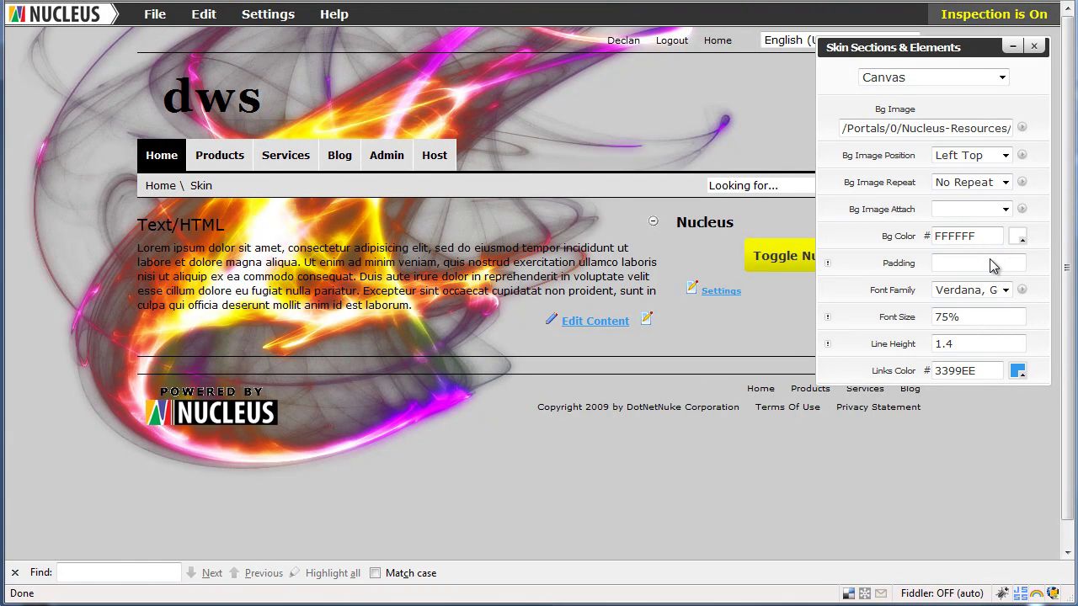
{"action": "left_click", "coordinate": [1005, 210]}
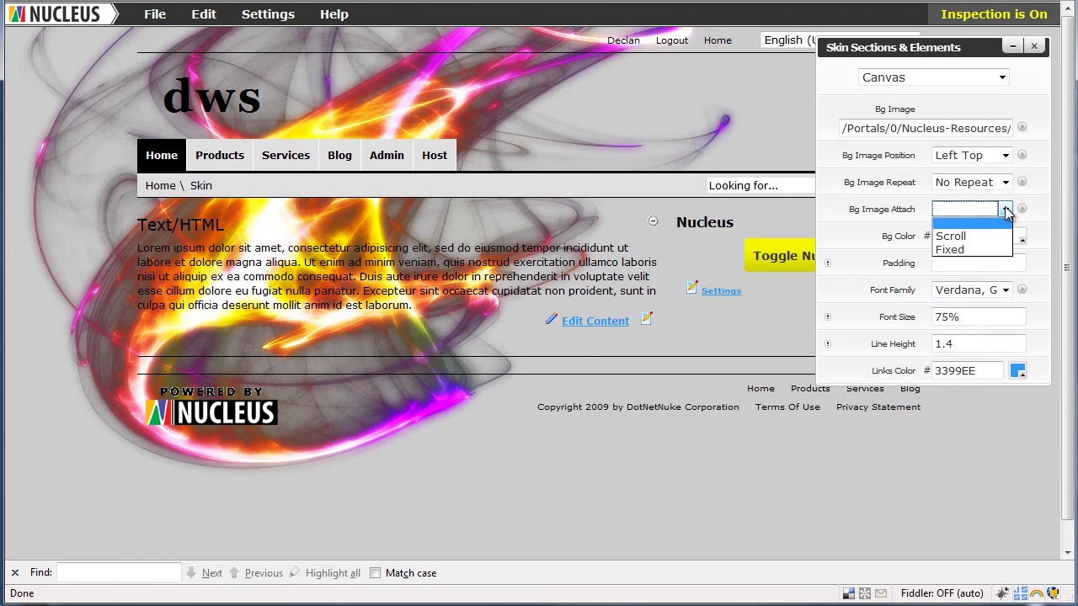
{"action": "left_click", "coordinate": [976, 249]}
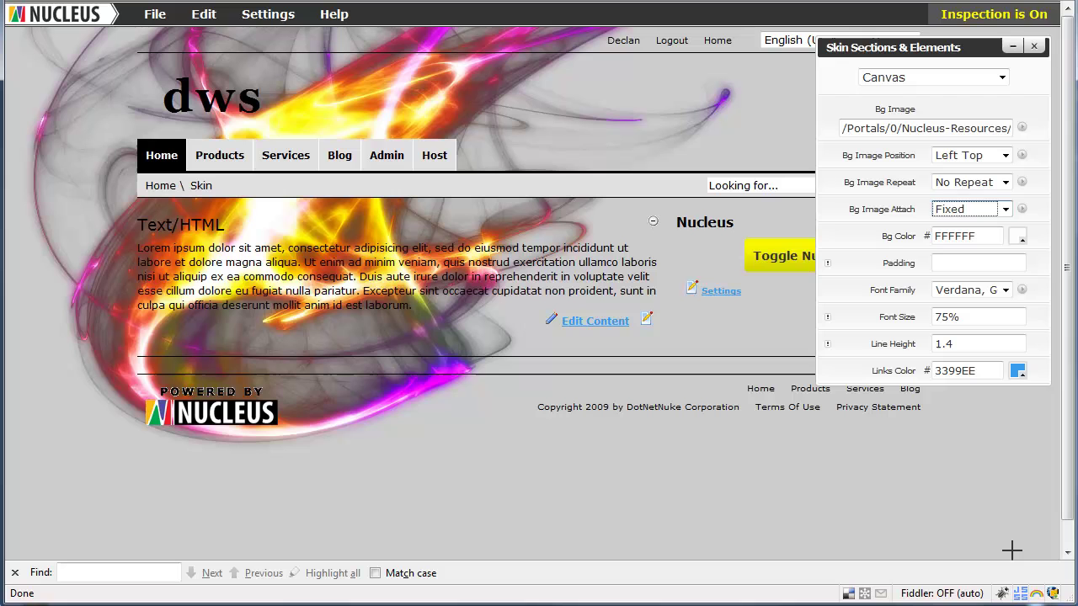
Replace the canvas background colour value, sampling a grey from the page.
{"action": "left_click", "coordinate": [1041, 593]}
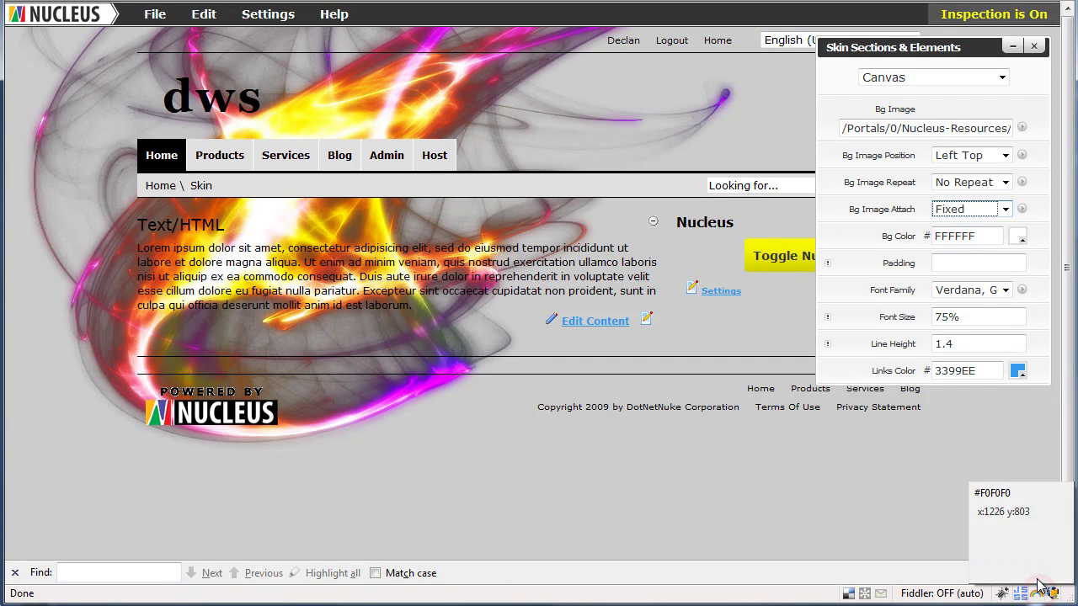
{"action": "left_click", "coordinate": [870, 484]}
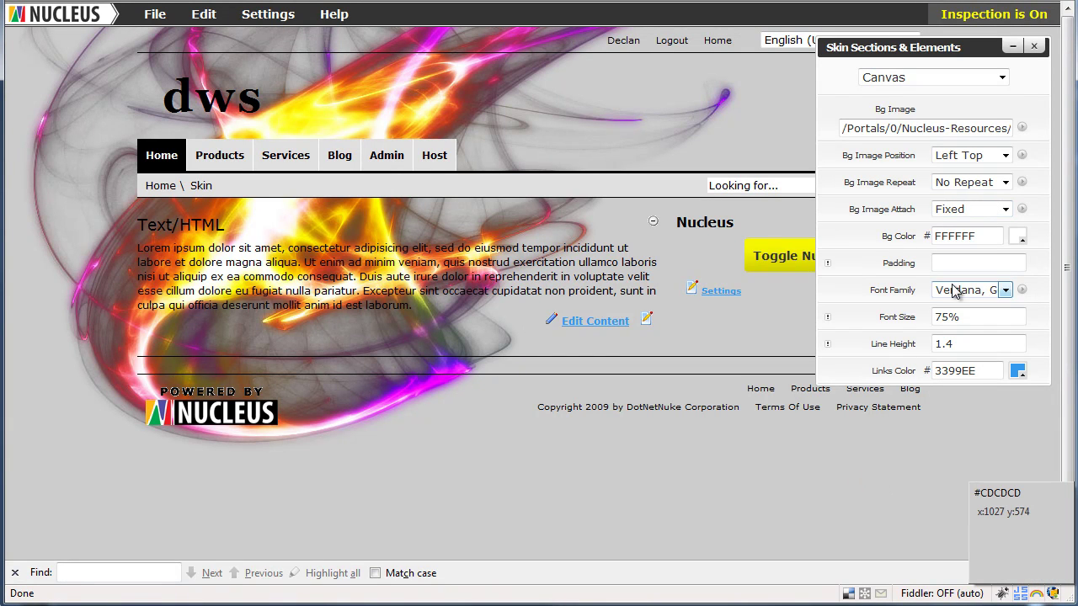
{"action": "double_click", "coordinate": [985, 236]}
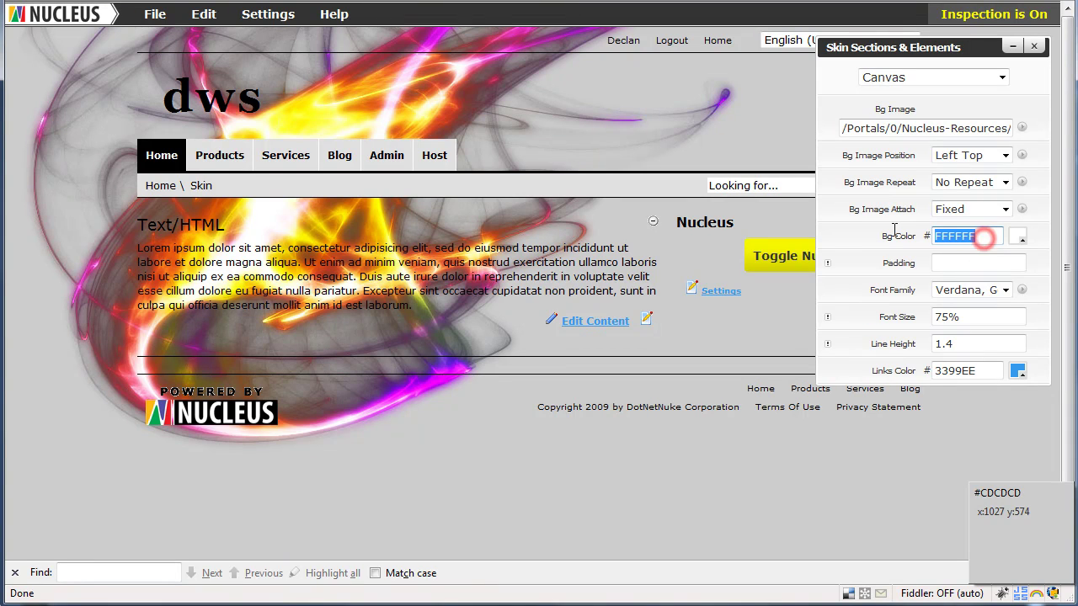
{"action": "type", "text": "CDCDCD"}
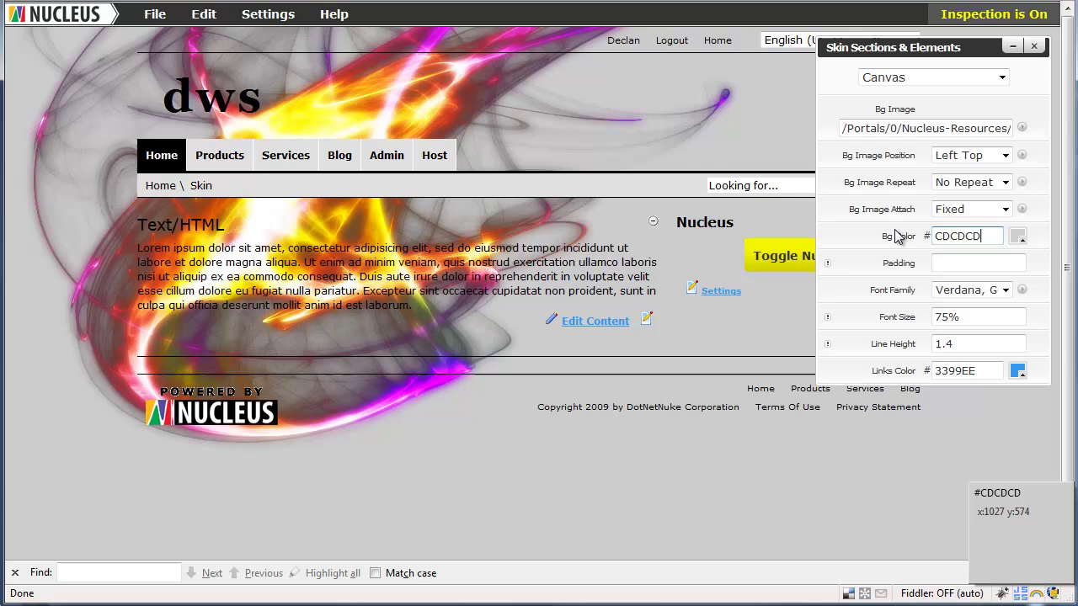
Set the canvas padding to 30px and its font size to 80%.
{"action": "left_click", "coordinate": [939, 263]}
{"action": "type", "text": "8px"}
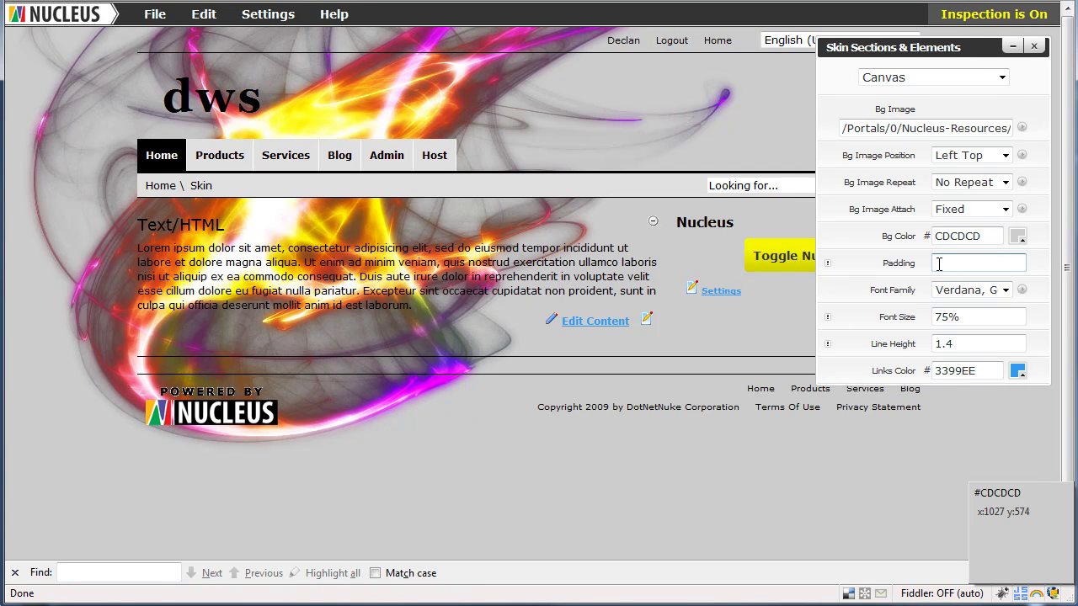
{"action": "key", "text": "Up"}
{"action": "key", "text": "Up"}
{"action": "key", "text": "Up"}
{"action": "key", "text": "Up"}
{"action": "key", "text": "Up"}
{"action": "key", "text": "Up"}
{"action": "key", "text": "Up"}
{"action": "key", "text": "Up"}
{"action": "key", "text": "Up"}
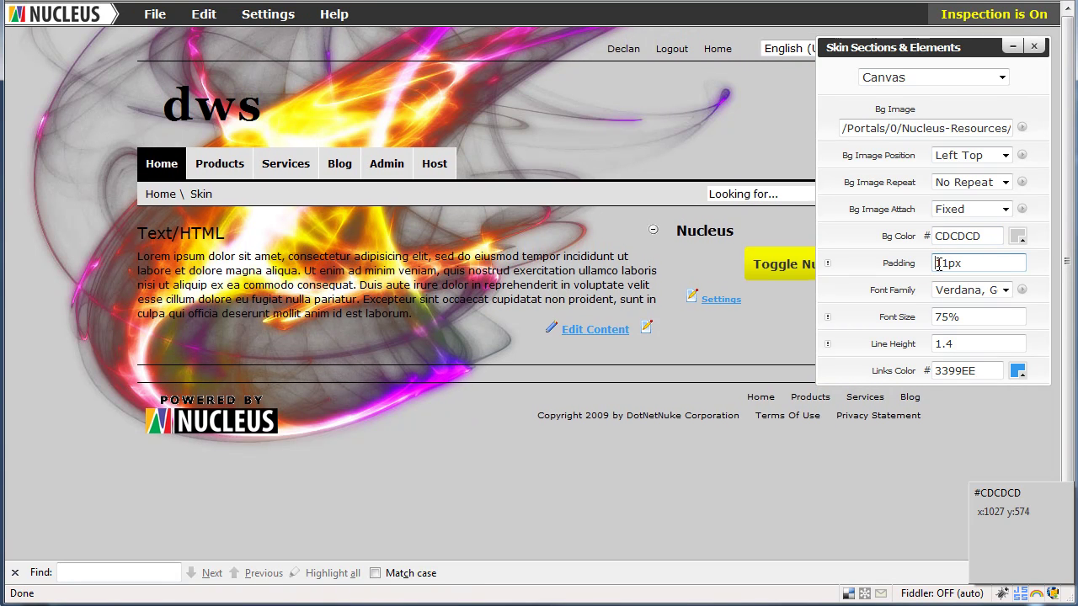
{"action": "key", "text": "Up"}
{"action": "key", "text": "Up"}
{"action": "key", "text": "Up"}
{"action": "key", "text": "Up"}
{"action": "key", "text": "Up"}
{"action": "key", "text": "Up"}
{"action": "key", "text": "Up"}
{"action": "key", "text": "Up"}
{"action": "key", "text": "Up"}
{"action": "key", "text": "Up"}
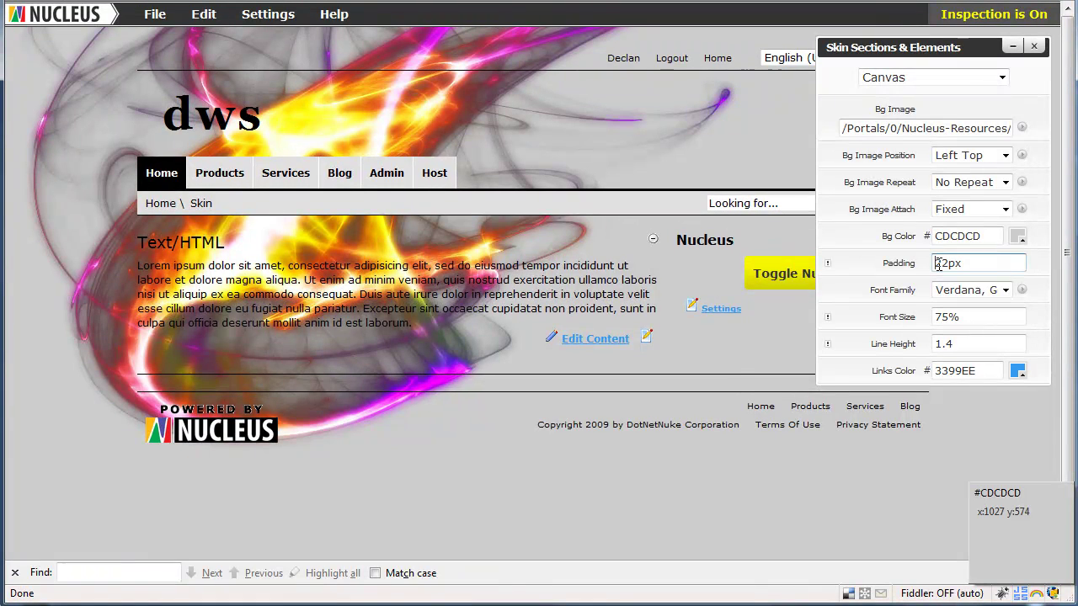
{"action": "key", "text": "Up"}
{"action": "key", "text": "Up"}
{"action": "key", "text": "Up"}
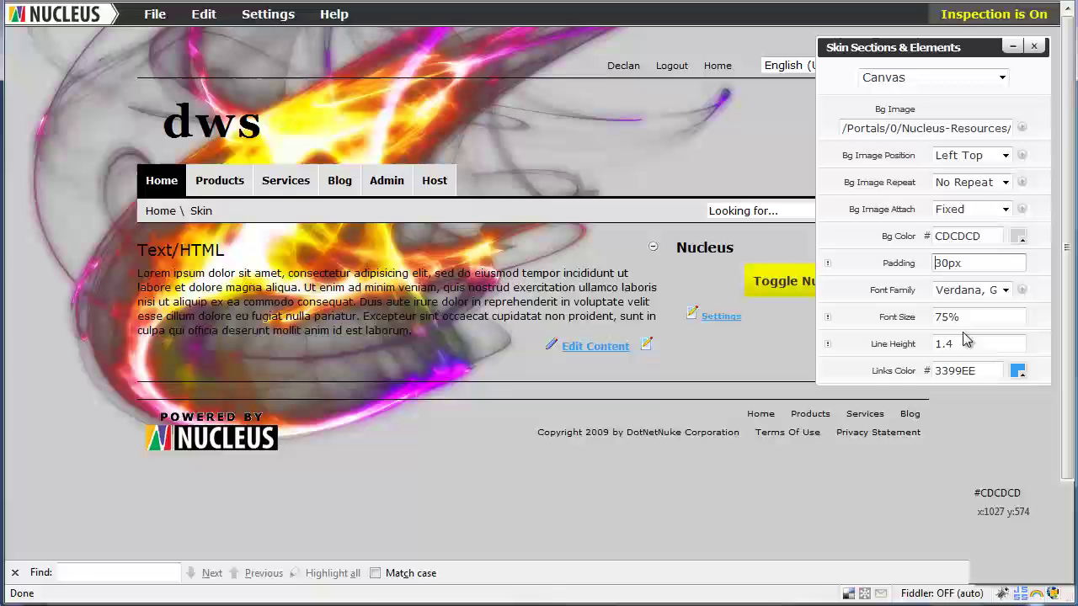
{"action": "left_click_drag", "start_coordinate": [945, 317], "coordinate": [924, 322]}
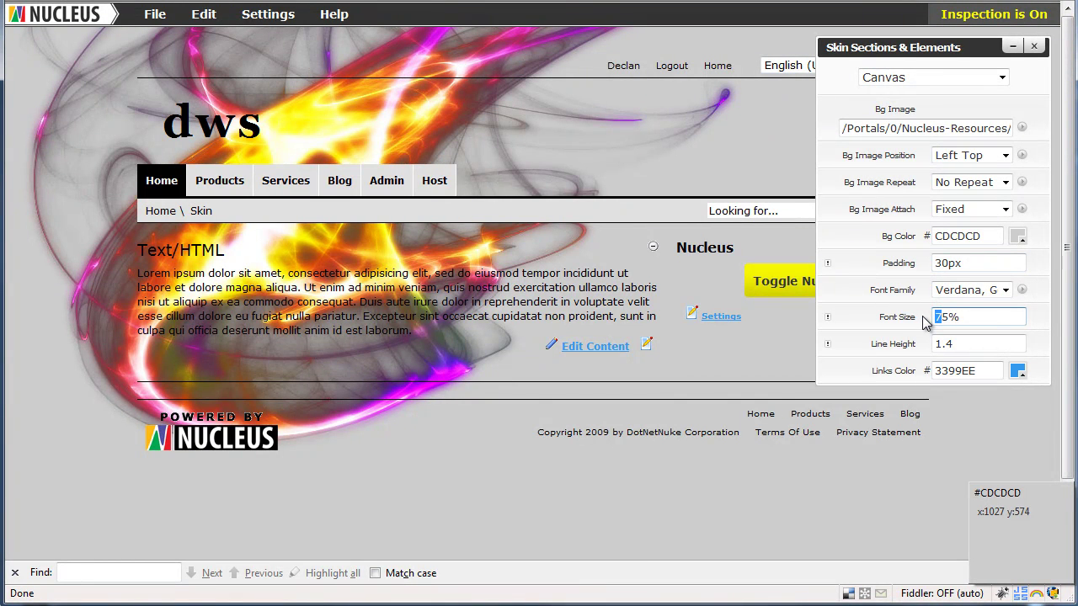
{"action": "type", "text": "80"}
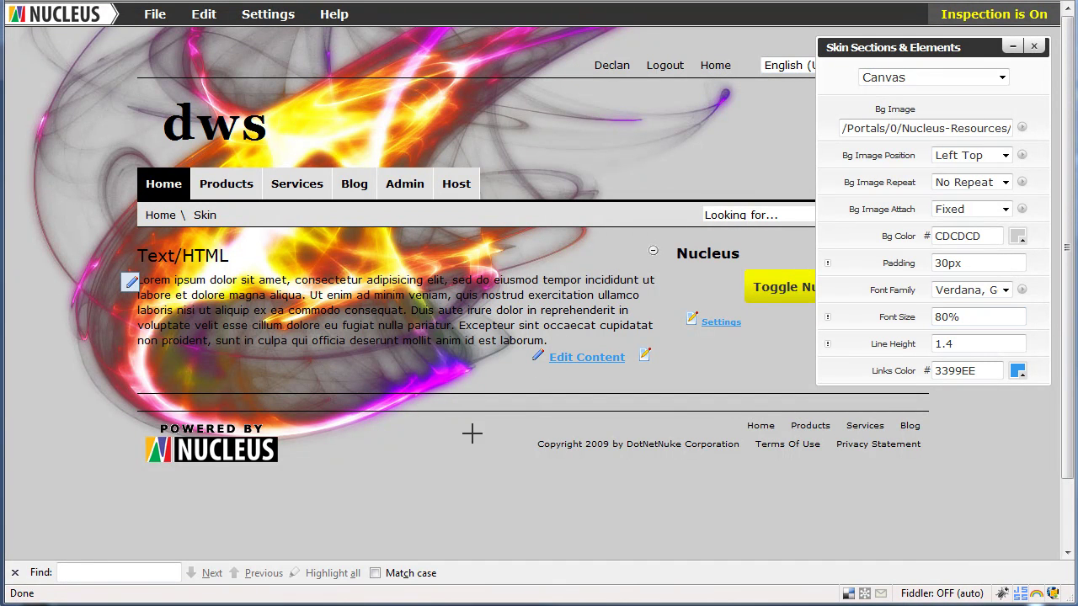
Switch to the Page section and give it a white FFFFFF background.
{"action": "left_click", "coordinate": [926, 79]}
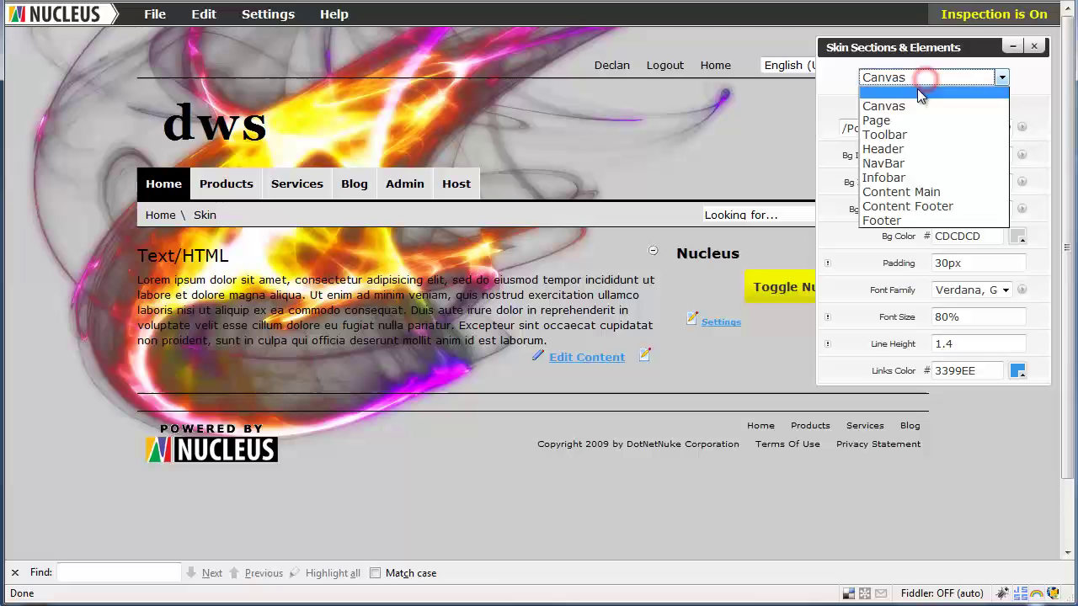
{"action": "left_click", "coordinate": [894, 123]}
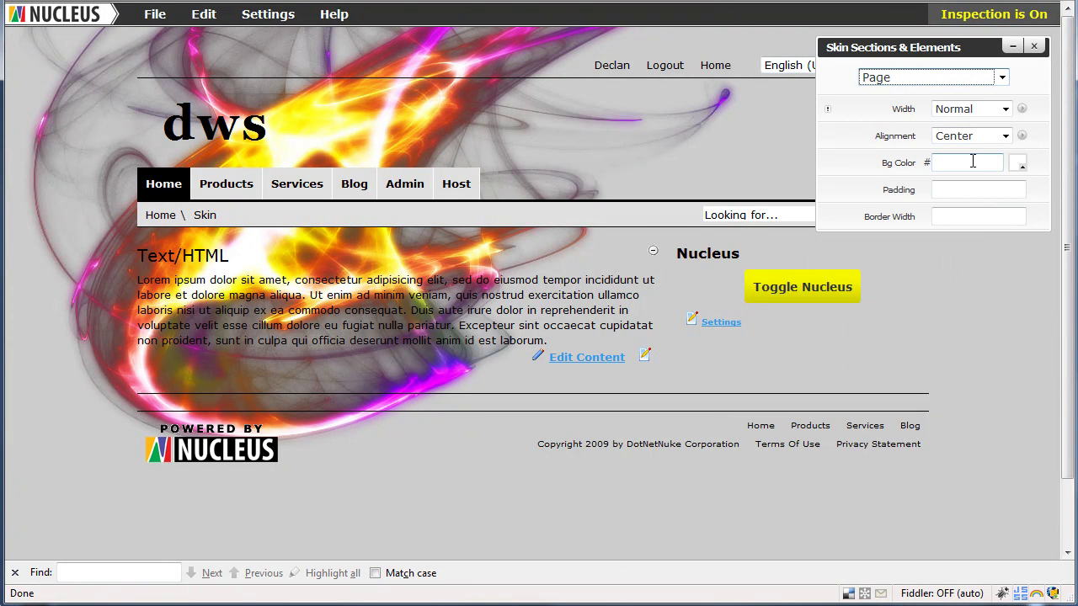
{"action": "left_click", "coordinate": [1018, 163]}
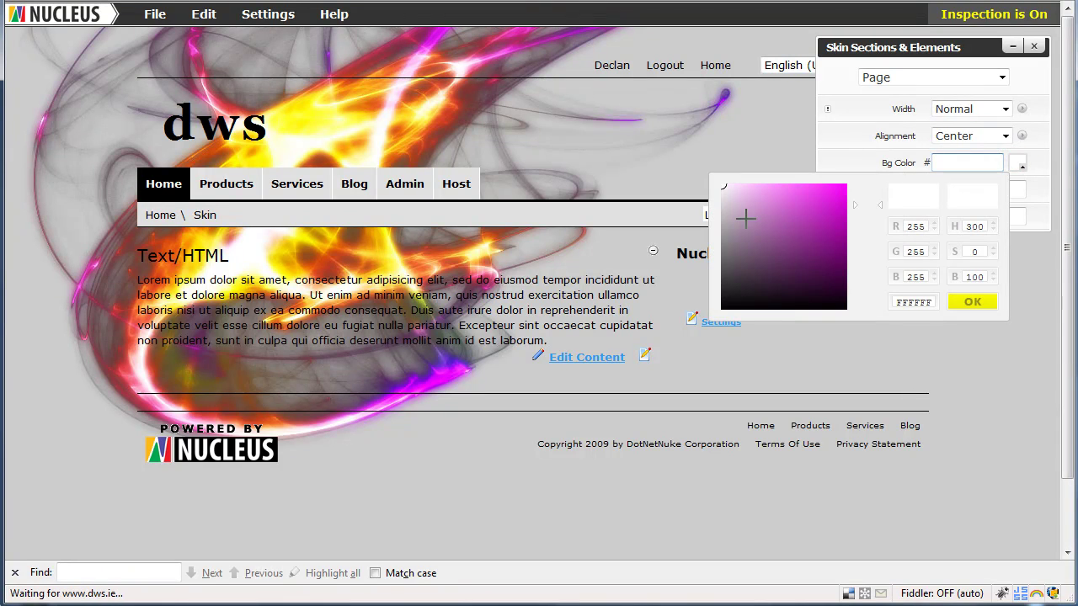
{"action": "left_click", "coordinate": [722, 185]}
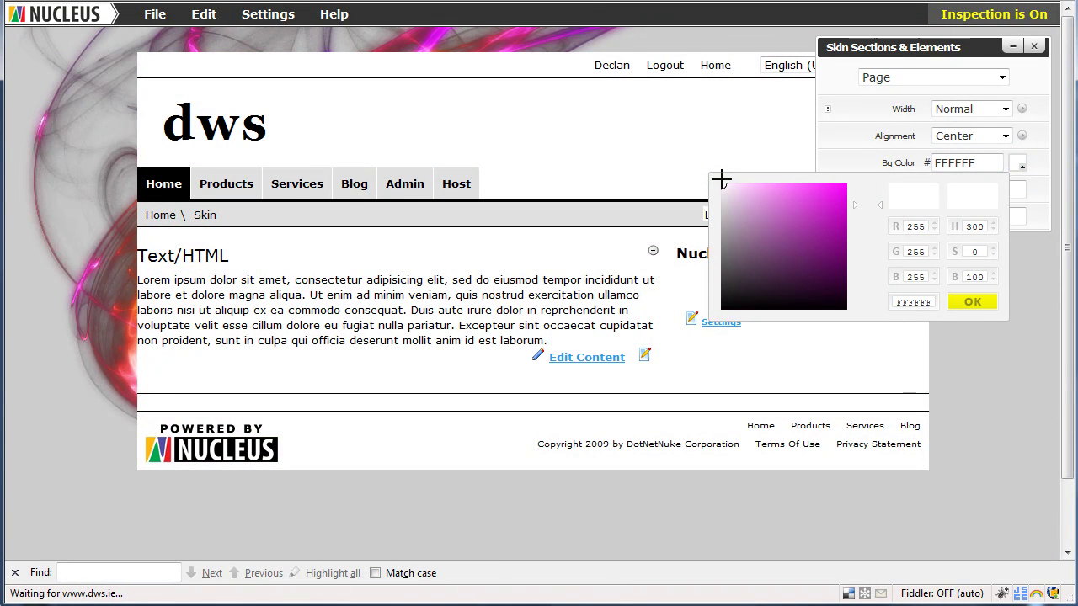
{"action": "left_click", "coordinate": [972, 303]}
Set the page padding to 10px and its border width to 3px 0 3px 0.
{"action": "left_click", "coordinate": [959, 187]}
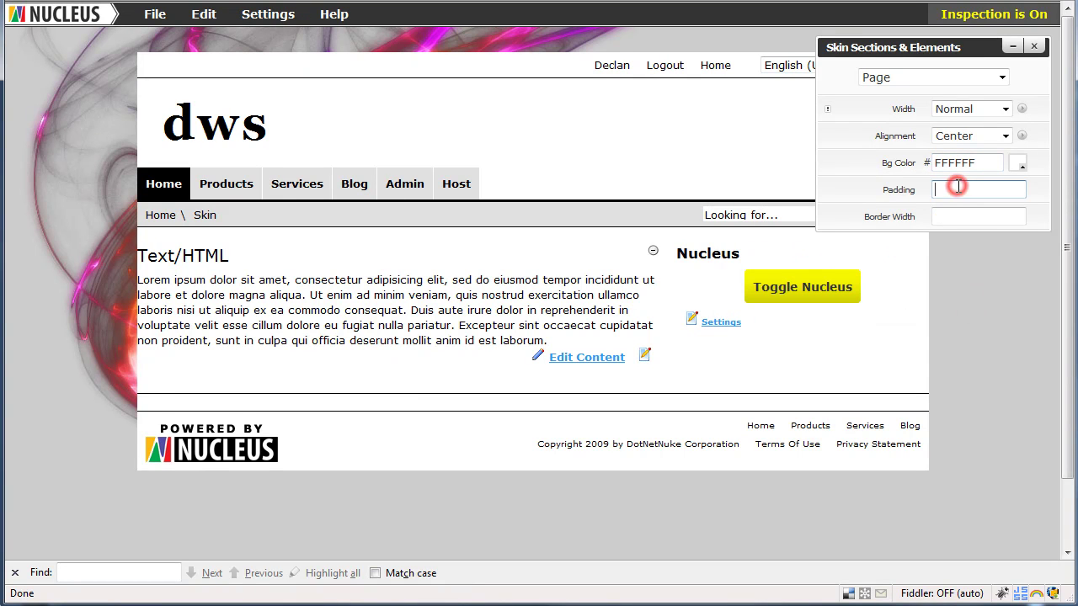
{"action": "type", "text": "4px"}
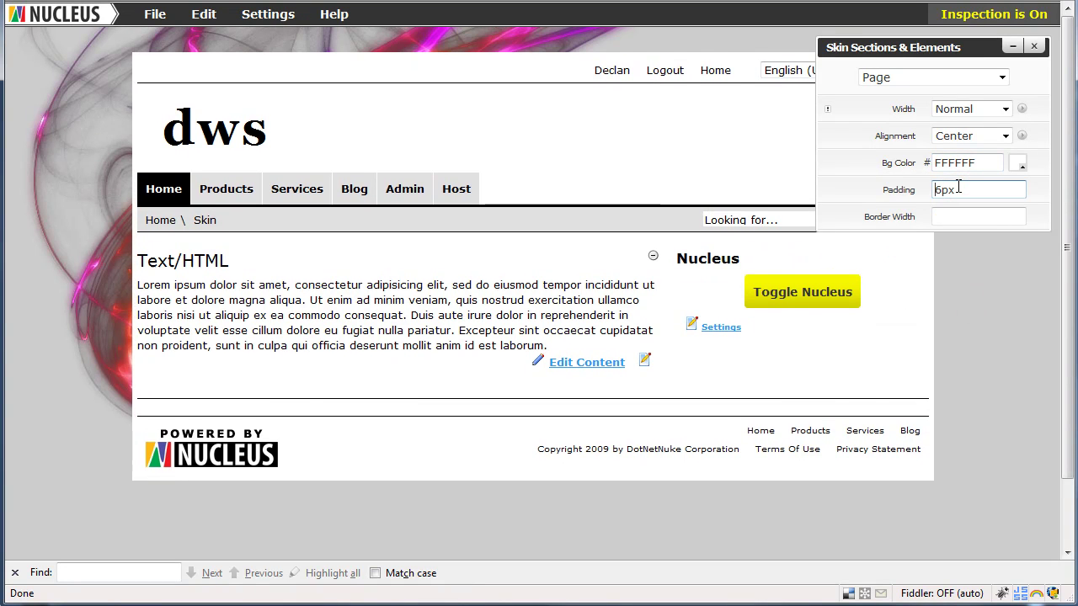
{"action": "key", "text": "ctrl+a"}
{"action": "type", "text": "10px"}
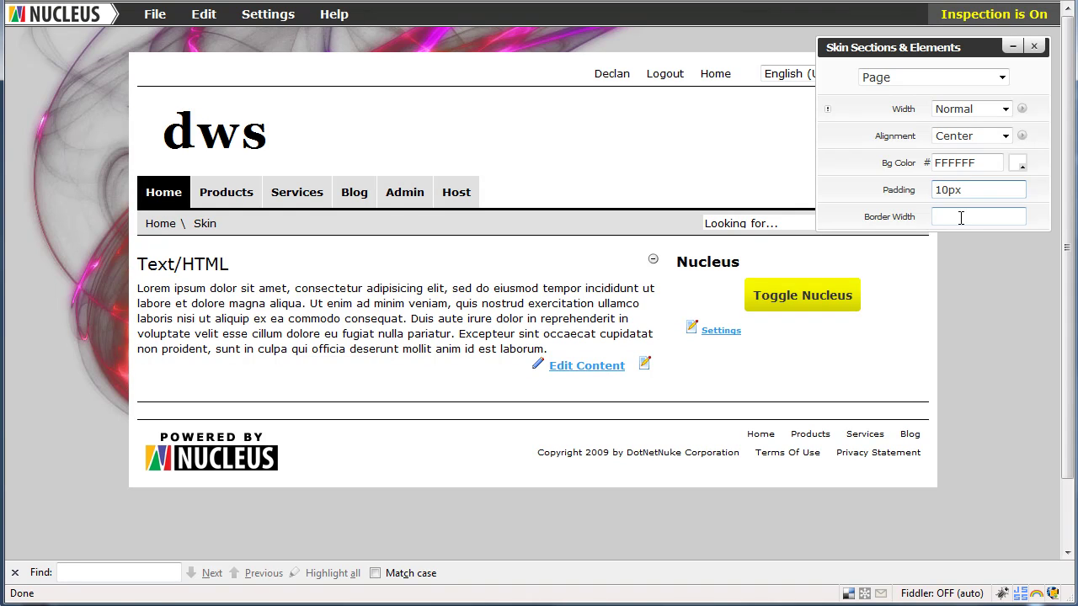
{"action": "left_click", "coordinate": [960, 218]}
{"action": "type", "text": "3px "}
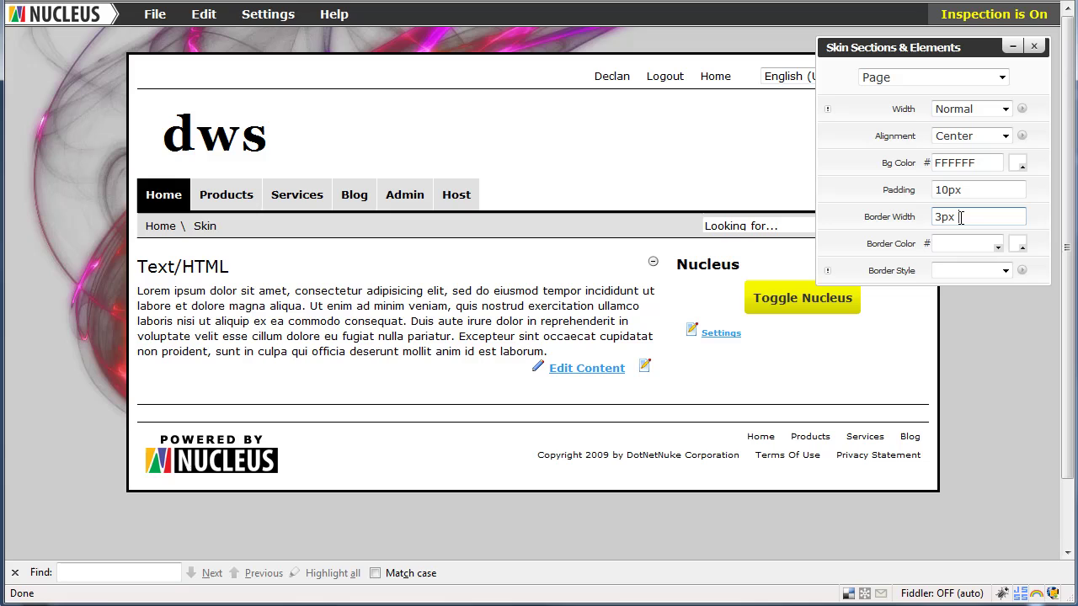
{"action": "type", "text": "0 3px "}
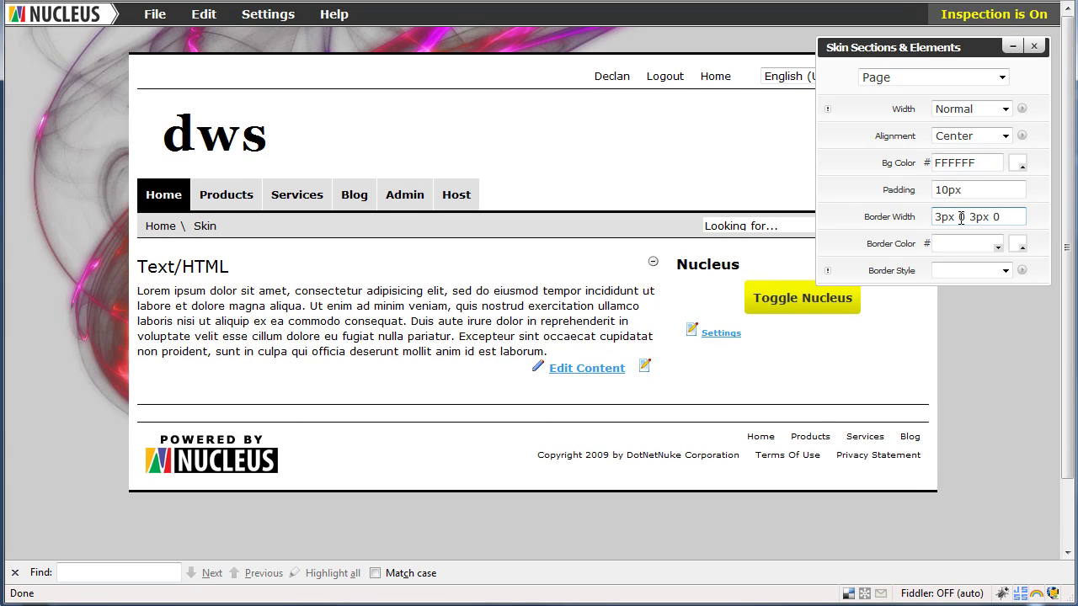
{"action": "type", "text": "0"}
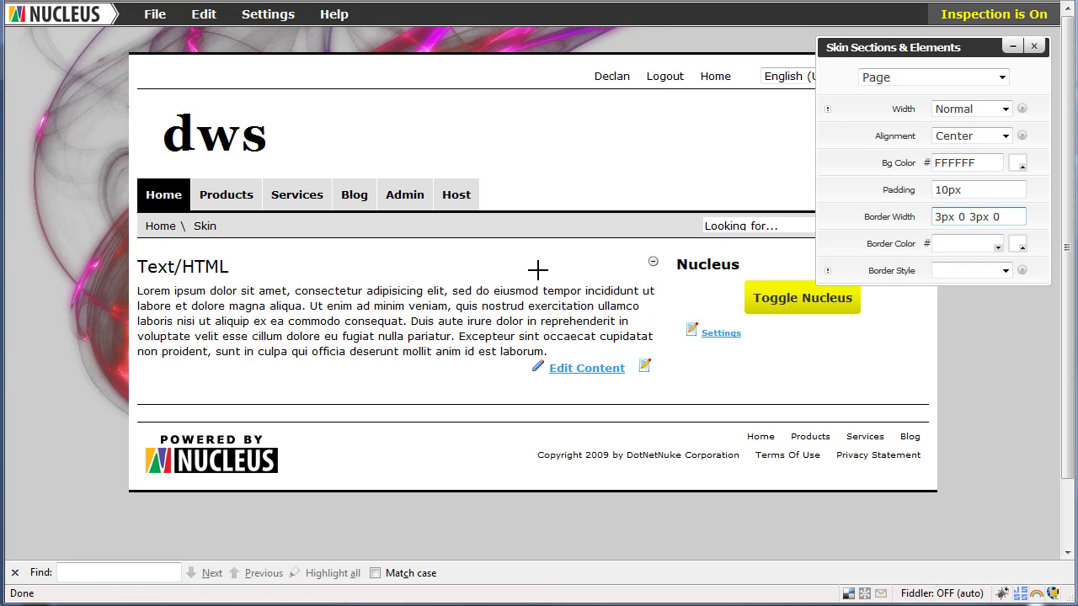
Switch to the Toolbar section and thicken its bottom border to 0 0 2px 0.
{"action": "left_click", "coordinate": [1000, 79]}
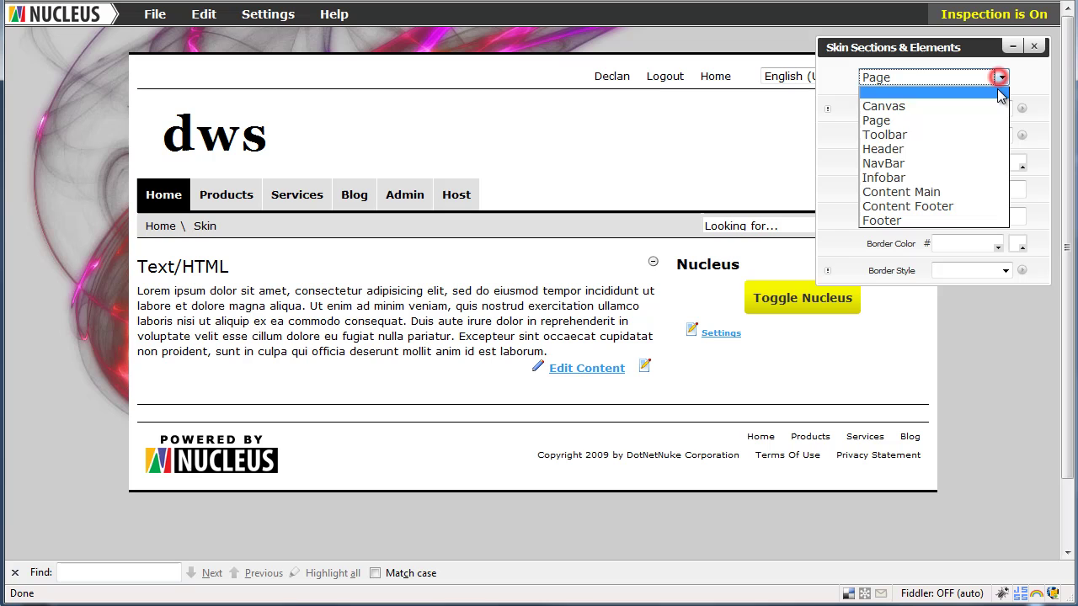
{"action": "left_click", "coordinate": [990, 136]}
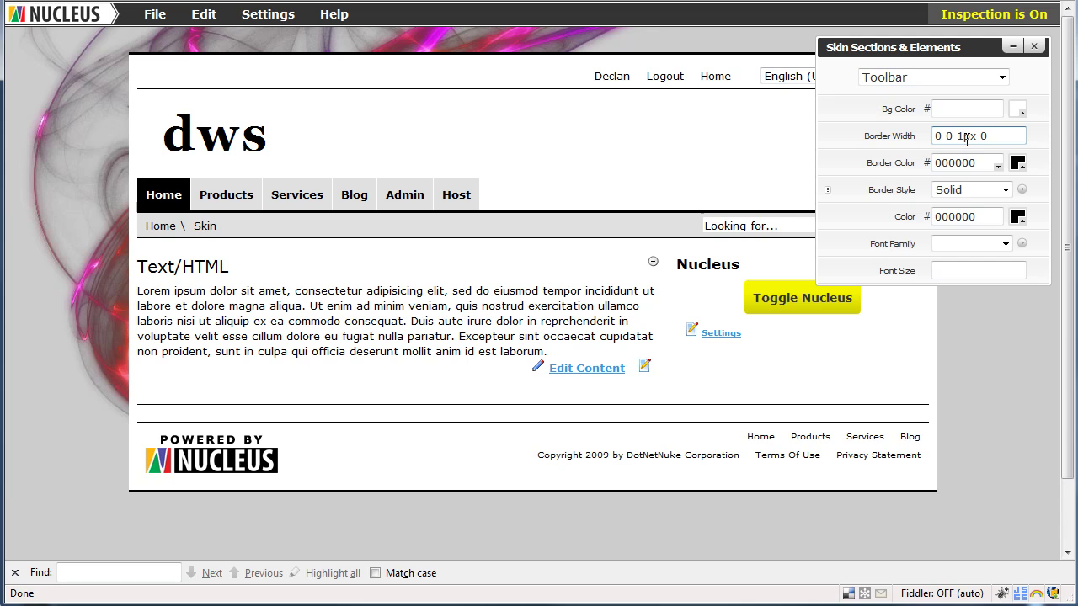
{"action": "key", "text": "Up"}
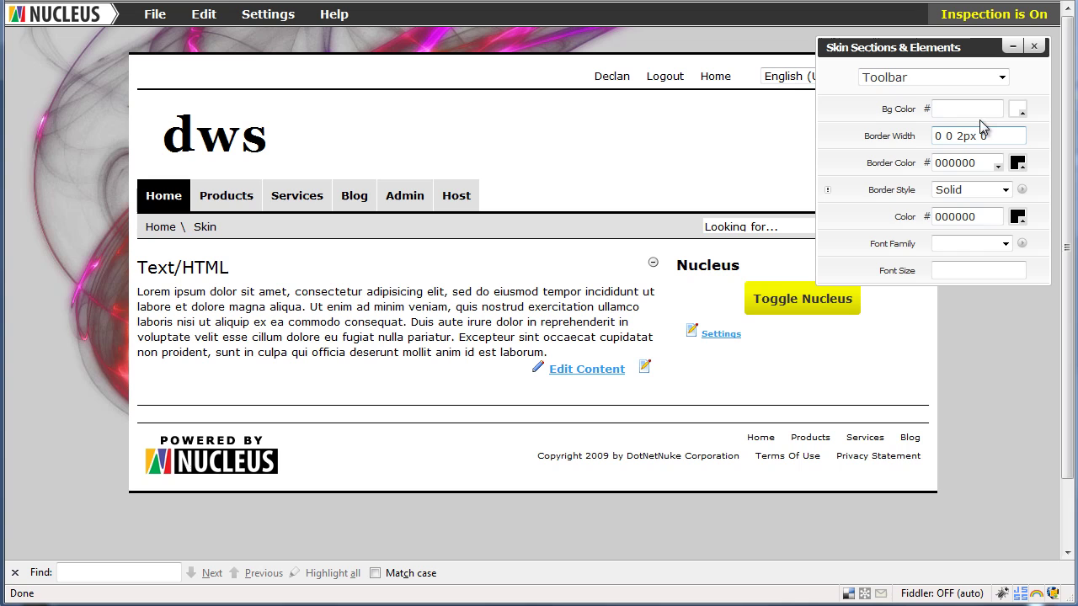
{"action": "left_click", "coordinate": [1001, 77]}
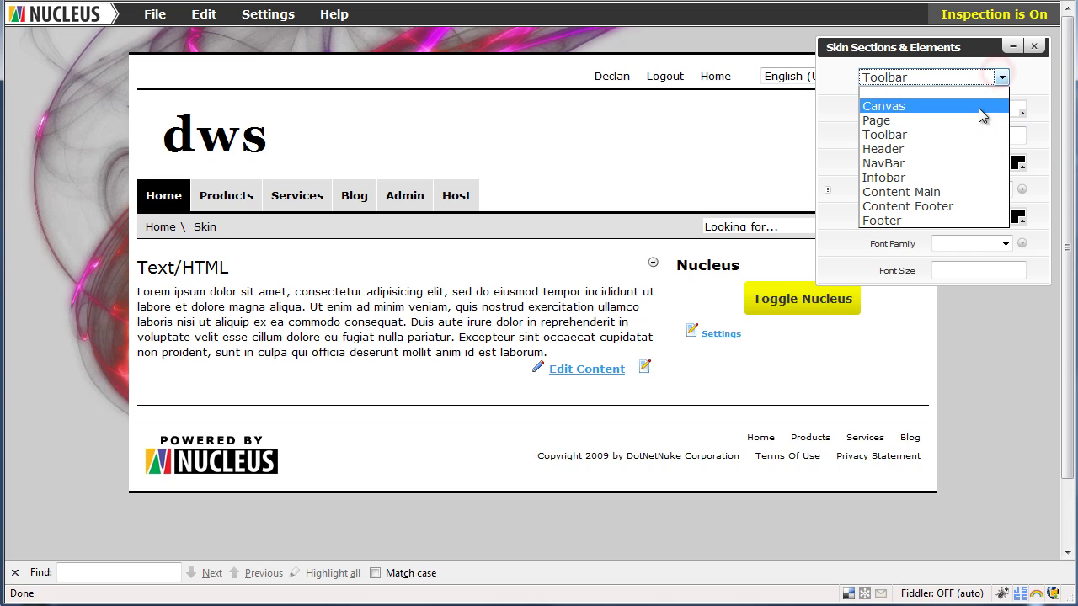
Give the Header logo text colour 333333, font size 5.5em and Lowercase transform.
{"action": "left_click", "coordinate": [965, 149]}
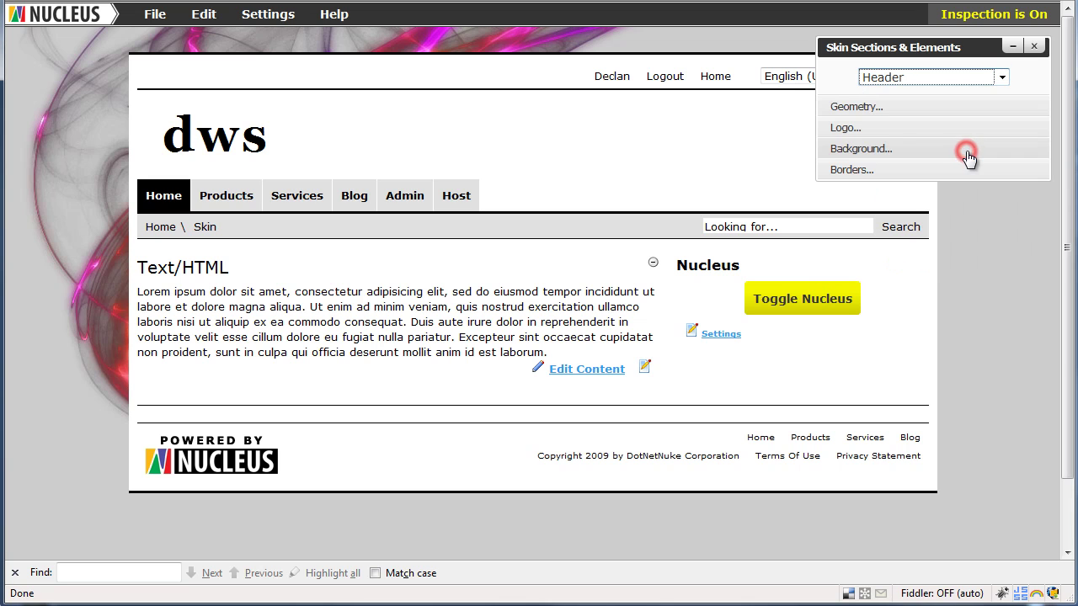
{"action": "left_click", "coordinate": [879, 111]}
{"action": "left_click", "coordinate": [882, 158]}
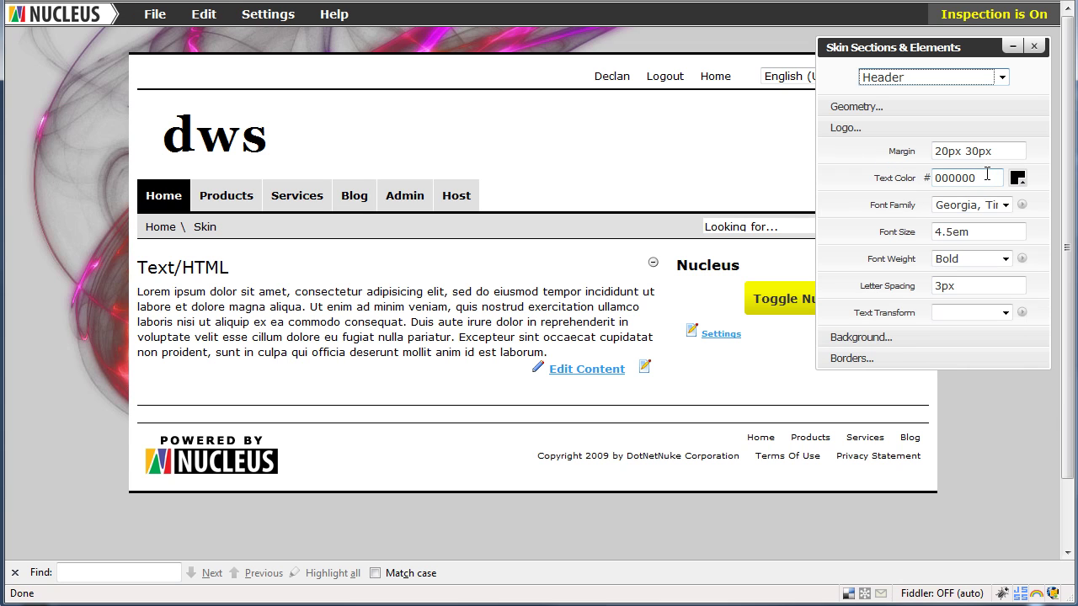
{"action": "double_click", "coordinate": [986, 175]}
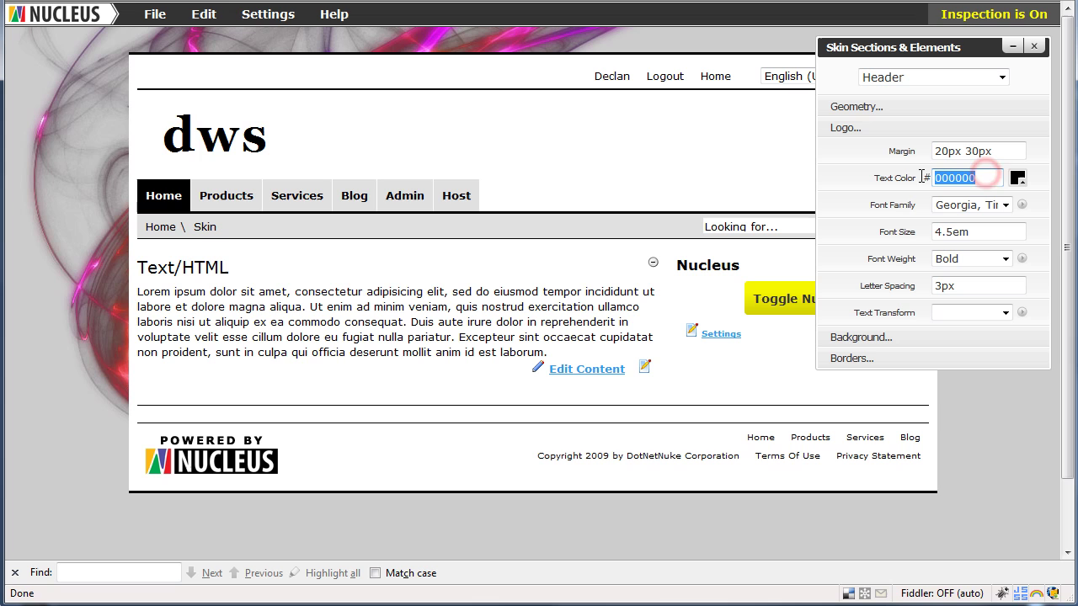
{"action": "type", "text": "333"}
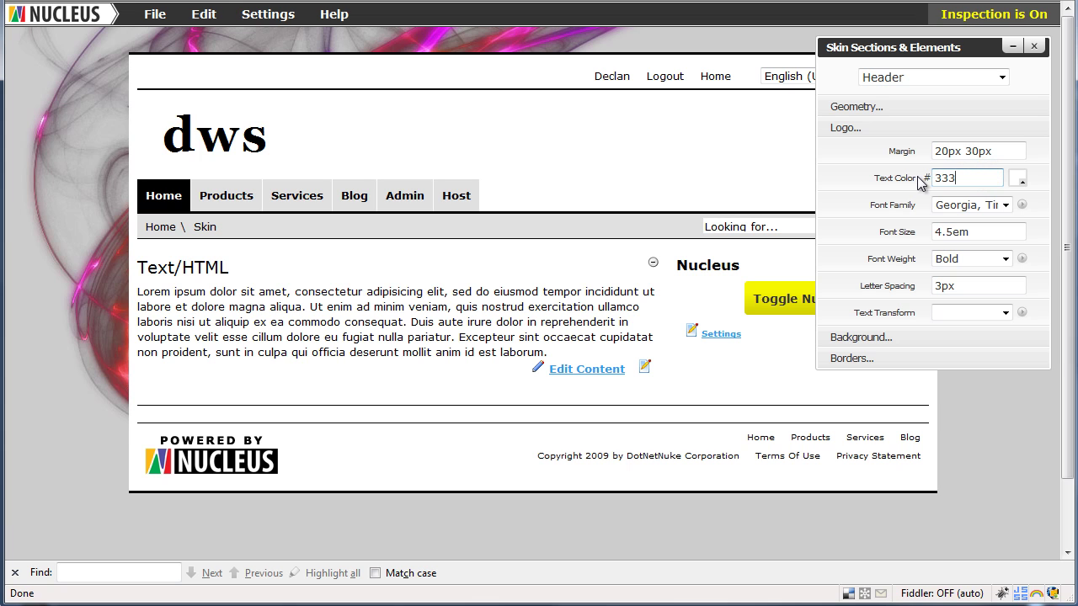
{"action": "type", "text": "333"}
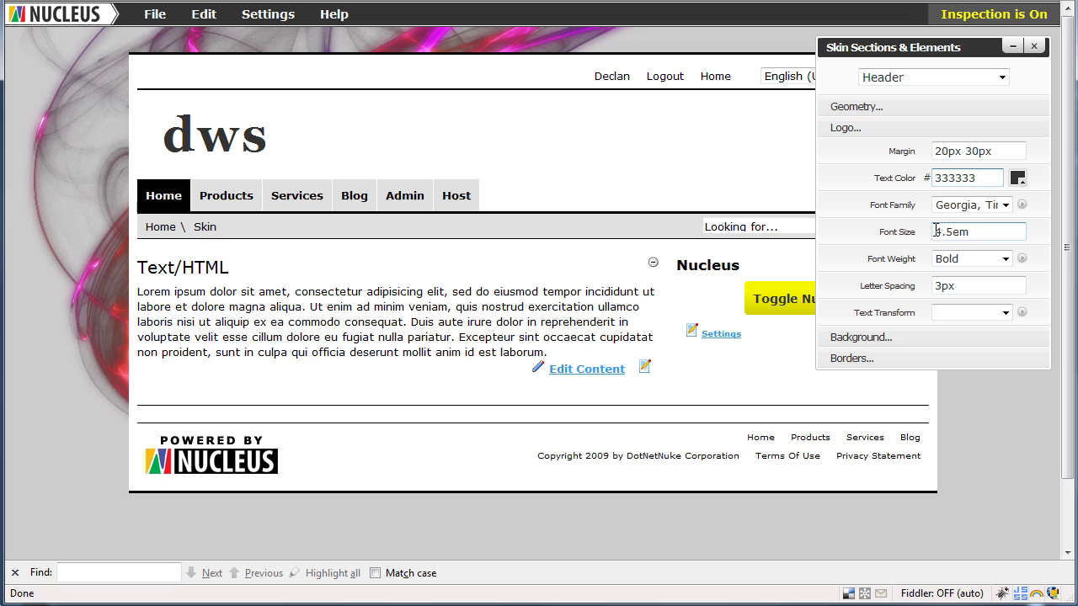
{"action": "left_click", "coordinate": [934, 230]}
{"action": "type", "text": "5"}
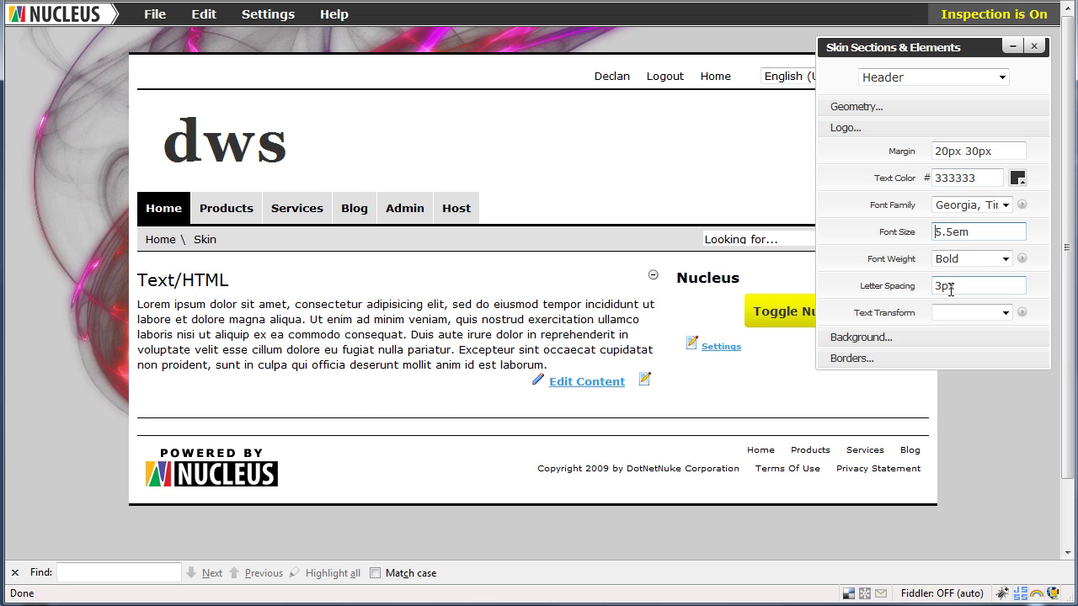
{"action": "left_click", "coordinate": [1003, 313]}
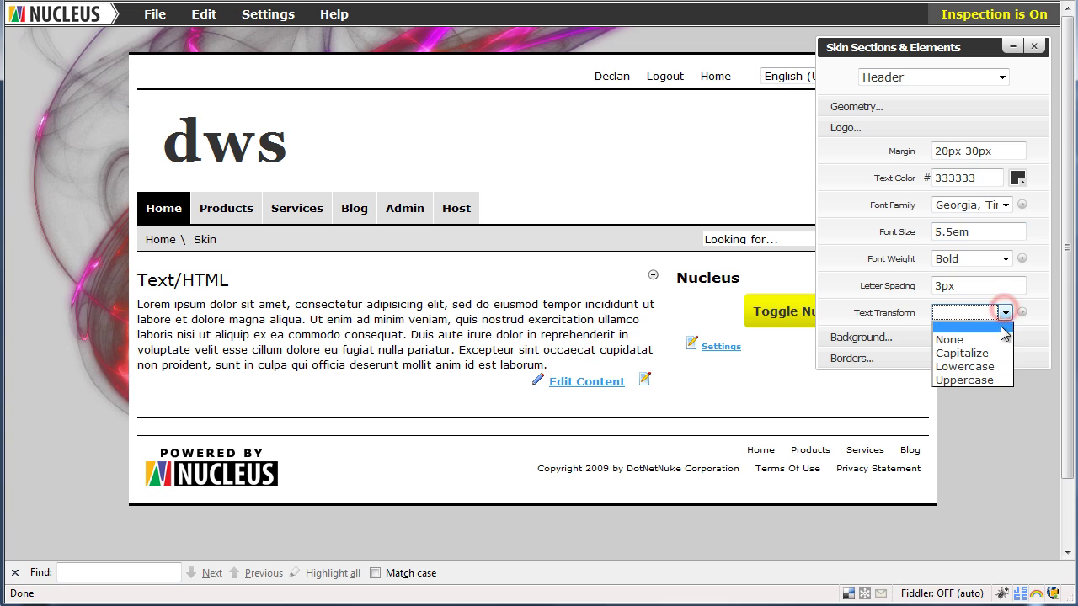
{"action": "left_click", "coordinate": [1001, 368]}
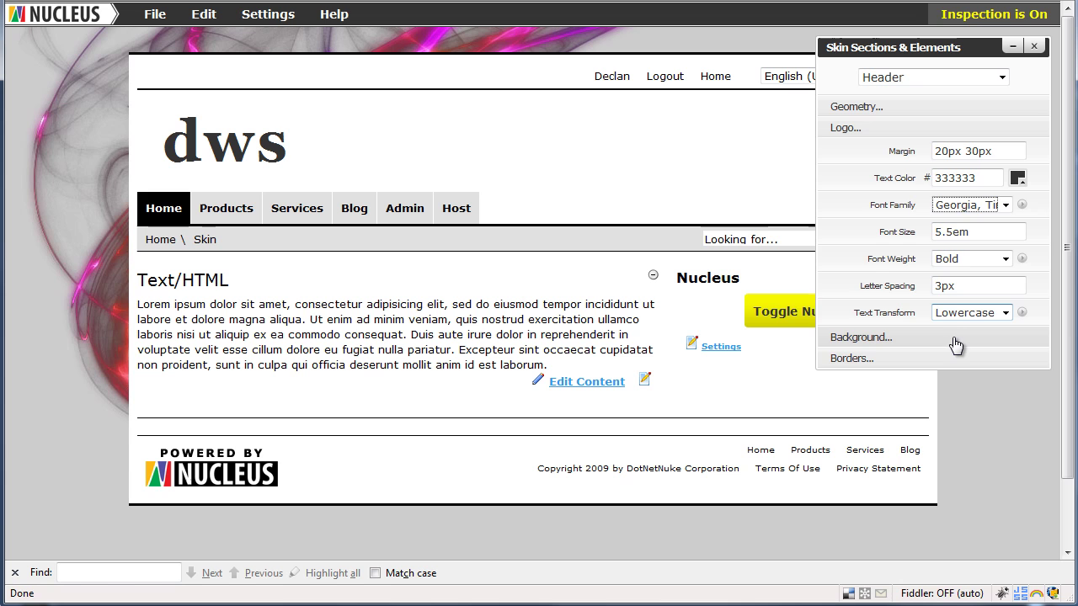
Apply the gradient1.jpg image as the header background, set to Repeat-X.
{"action": "left_click", "coordinate": [952, 336]}
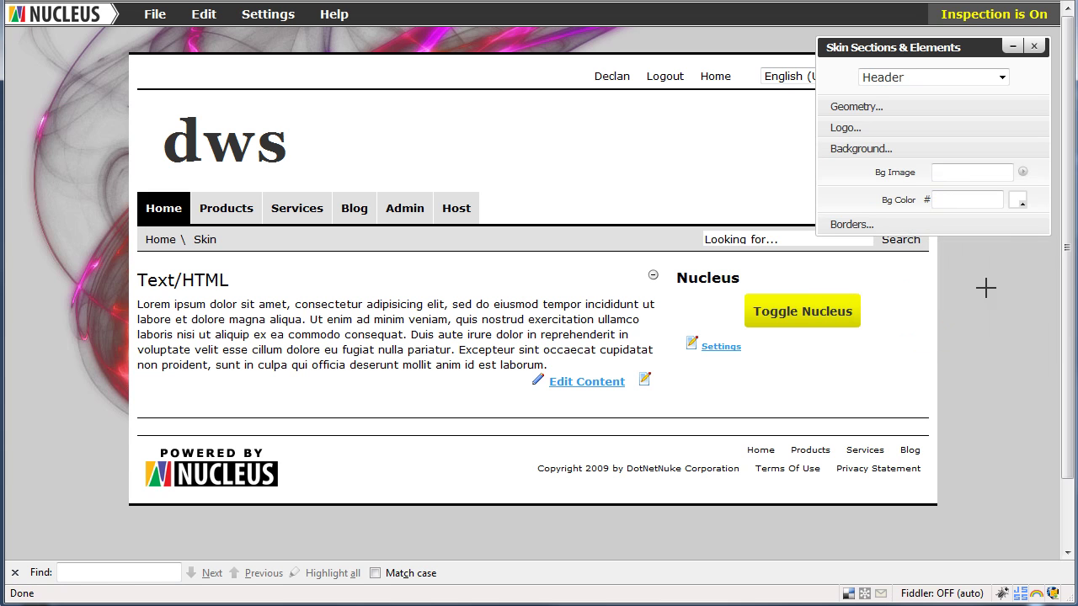
{"action": "left_click", "coordinate": [1022, 173]}
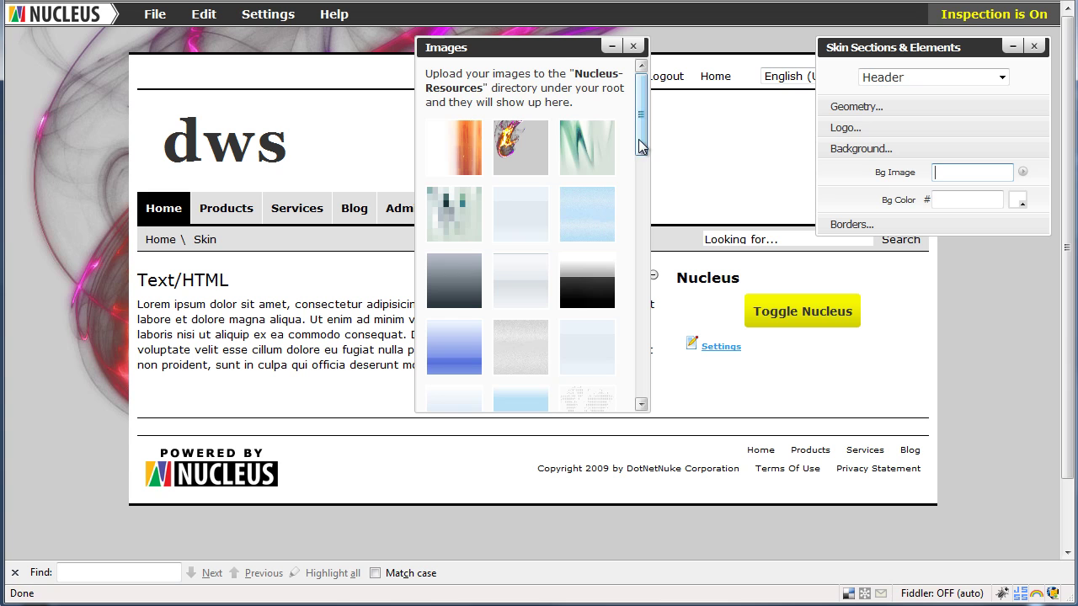
{"action": "left_click_drag", "start_coordinate": [640, 141], "coordinate": [645, 291]}
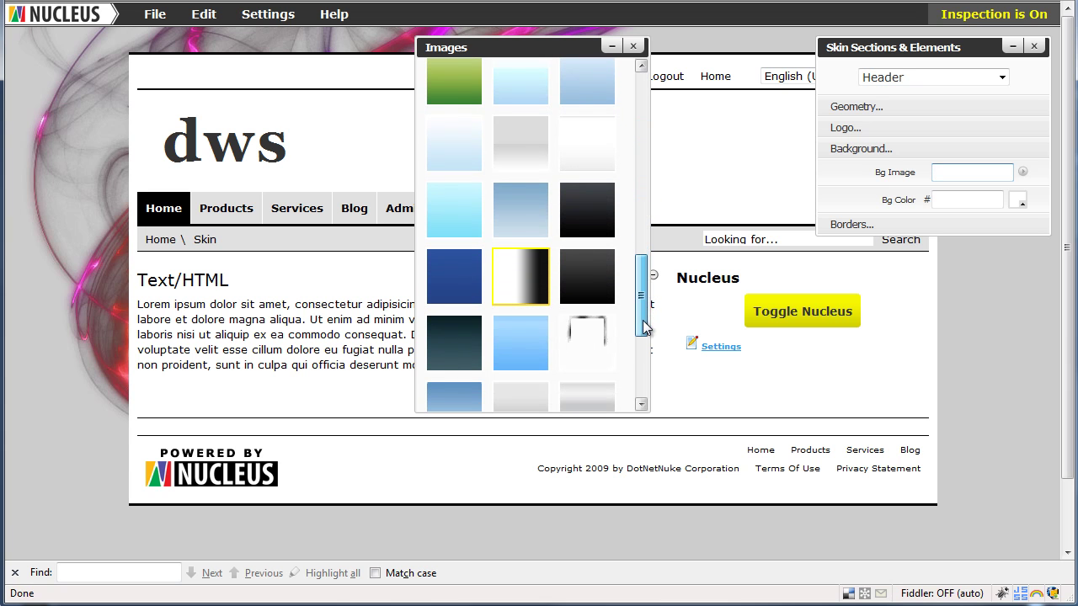
{"action": "left_click", "coordinate": [522, 281]}
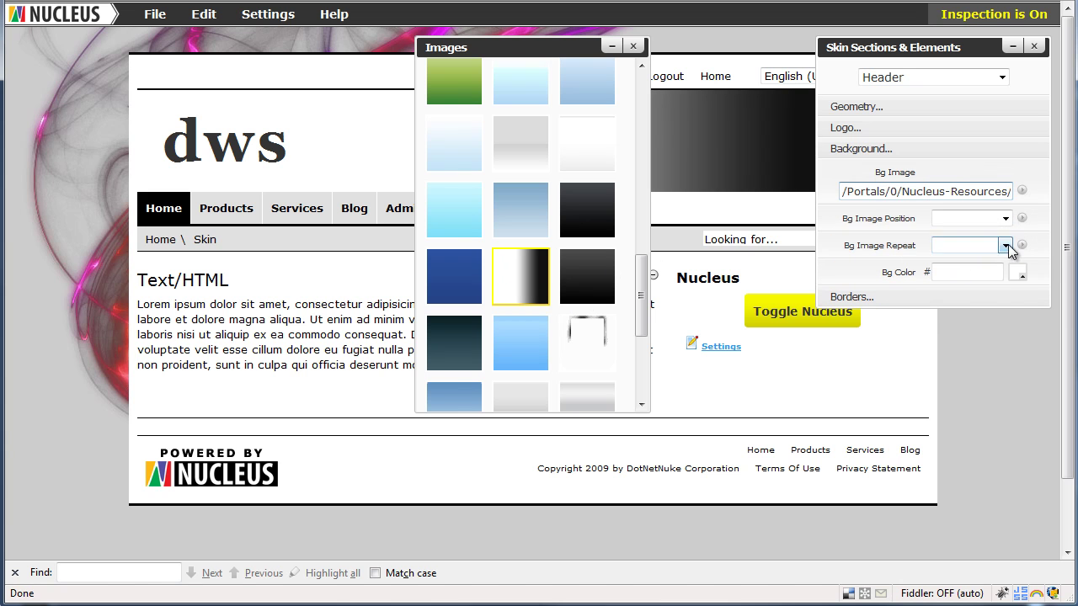
{"action": "left_click", "coordinate": [1006, 246]}
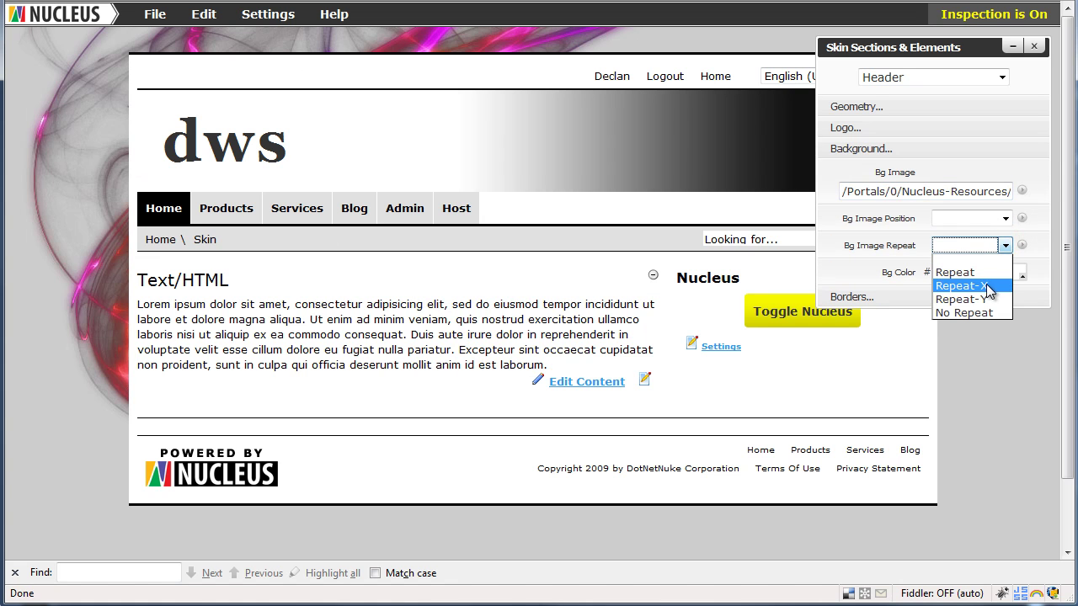
{"action": "left_click", "coordinate": [985, 287]}
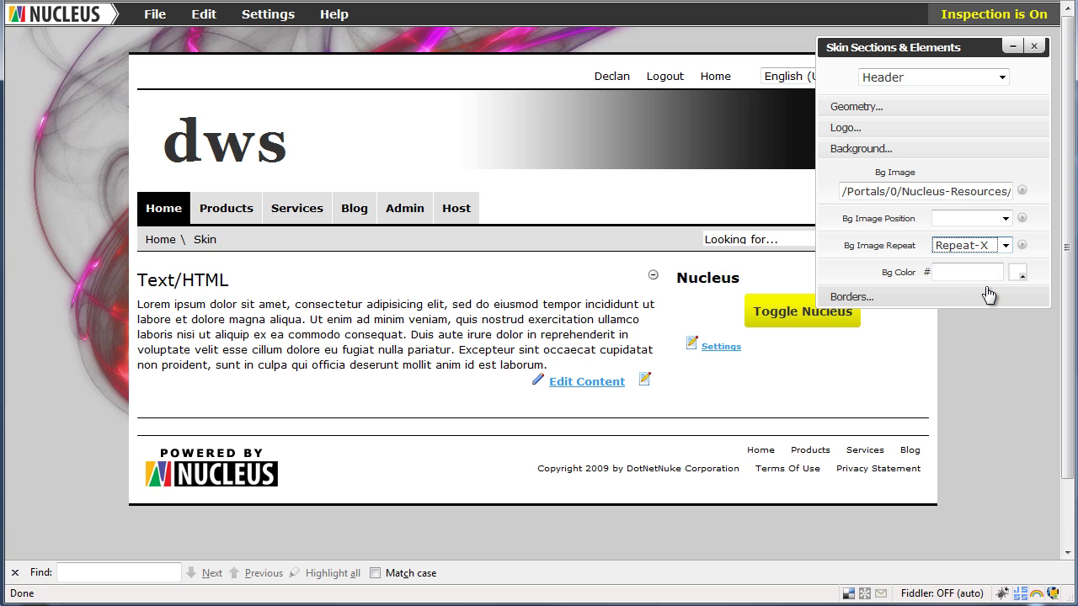
Set the navigation bar background colour to light grey E1E1E1.
{"action": "left_click", "coordinate": [584, 205]}
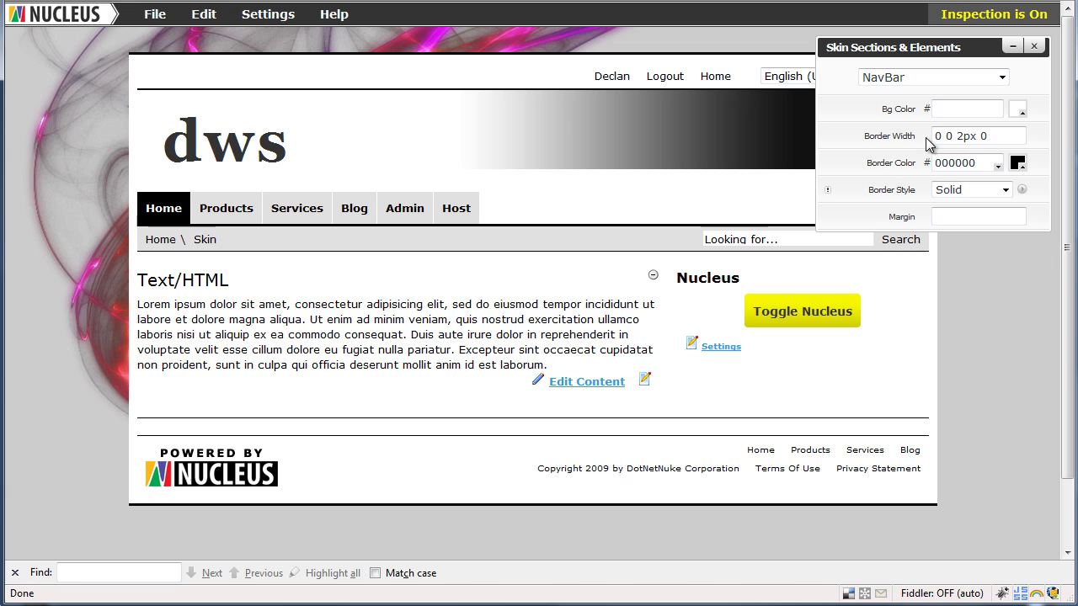
{"action": "left_click", "coordinate": [977, 107]}
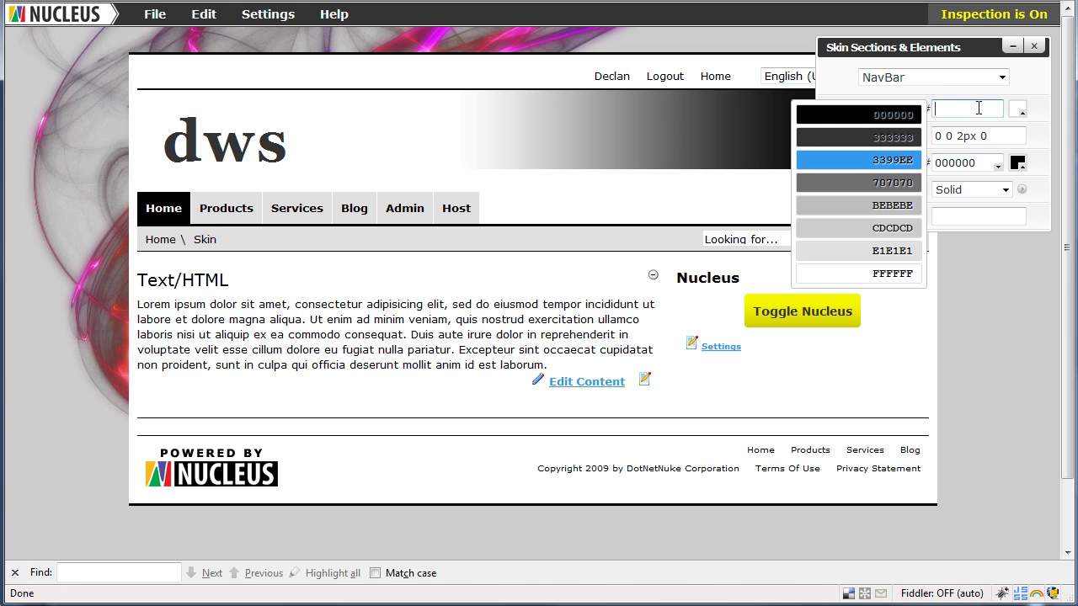
{"action": "left_click", "coordinate": [906, 252]}
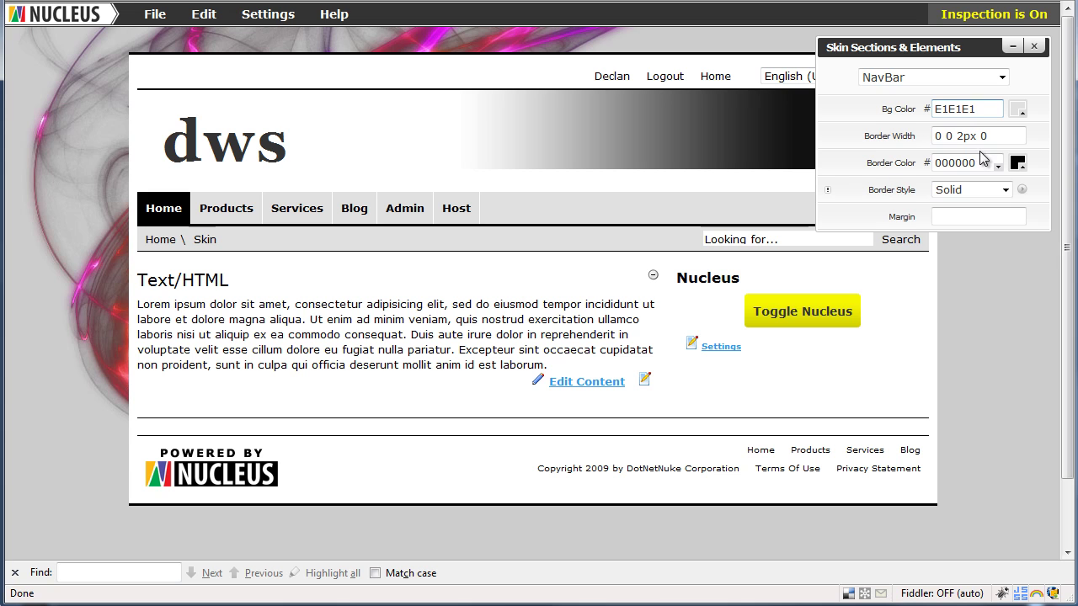
{"action": "scroll", "coordinate": [1002, 77], "scroll_direction": "down", "scroll_amount": 1}
Switch to the Footer section and set its background colour to E1E1E1 too.
{"action": "left_click", "coordinate": [1002, 77]}
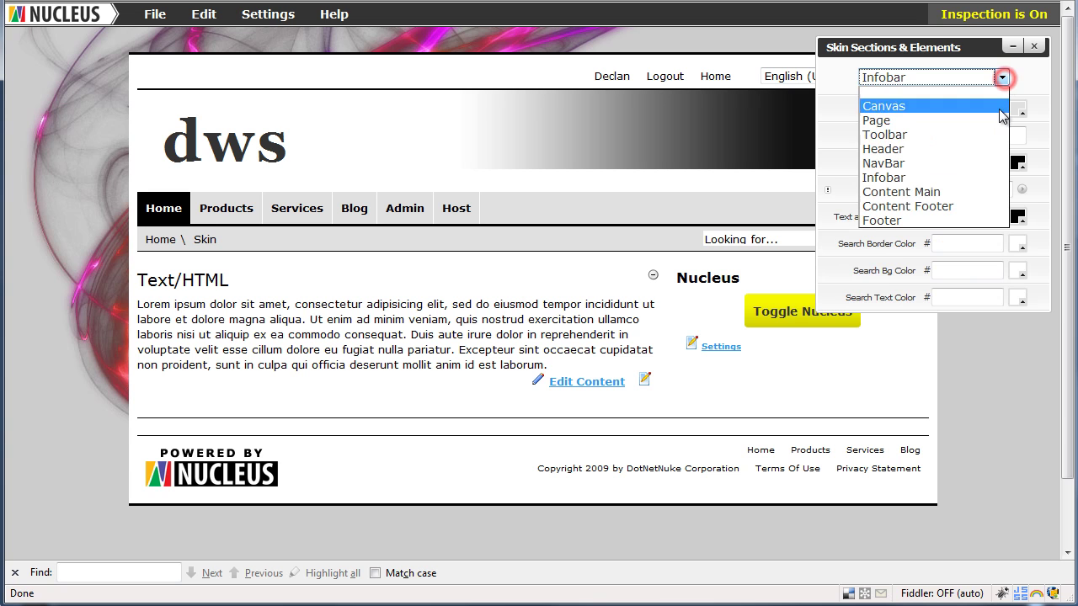
{"action": "left_click", "coordinate": [987, 195]}
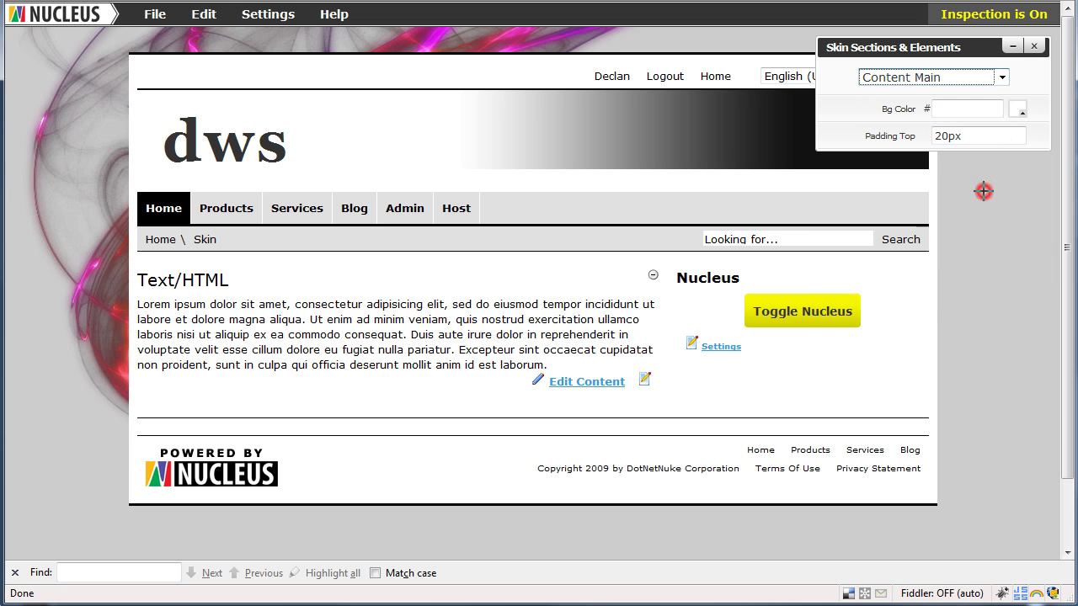
{"action": "left_click", "coordinate": [1002, 76]}
{"action": "left_click", "coordinate": [997, 206]}
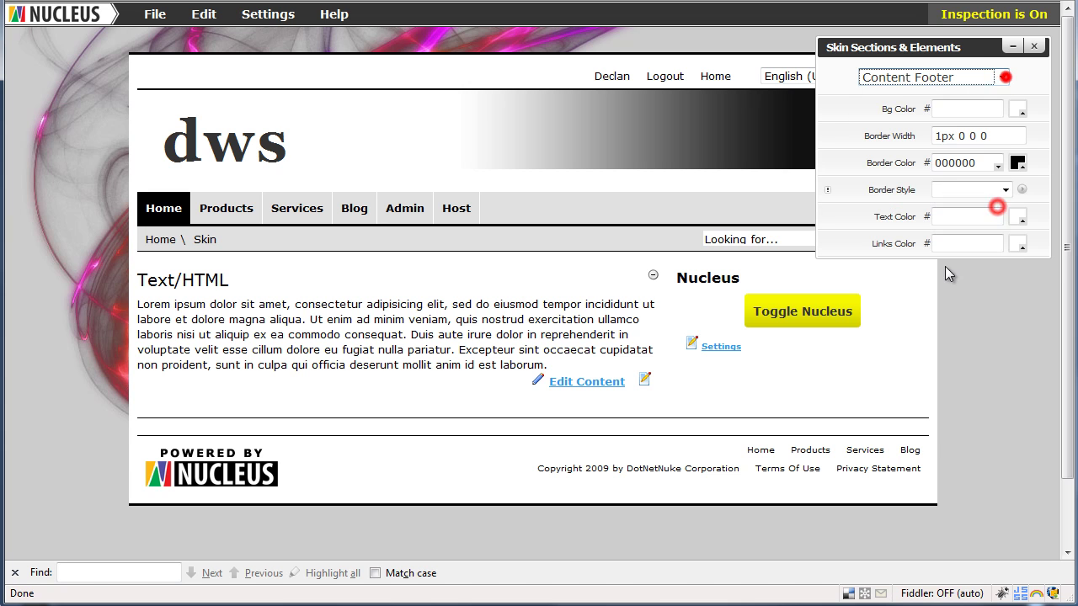
{"action": "left_click", "coordinate": [1002, 77]}
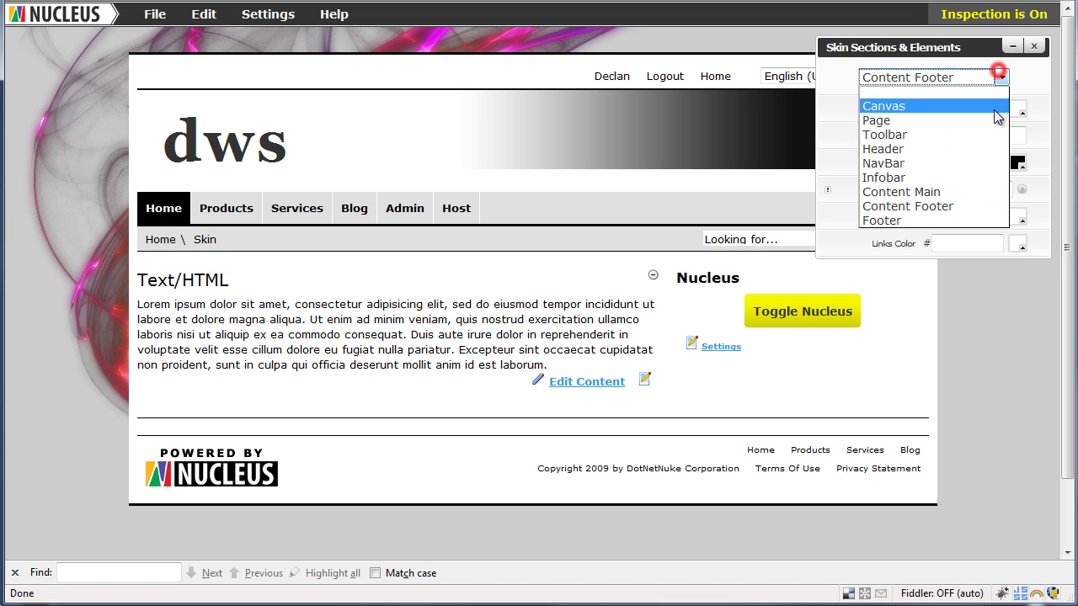
{"action": "left_click", "coordinate": [967, 220]}
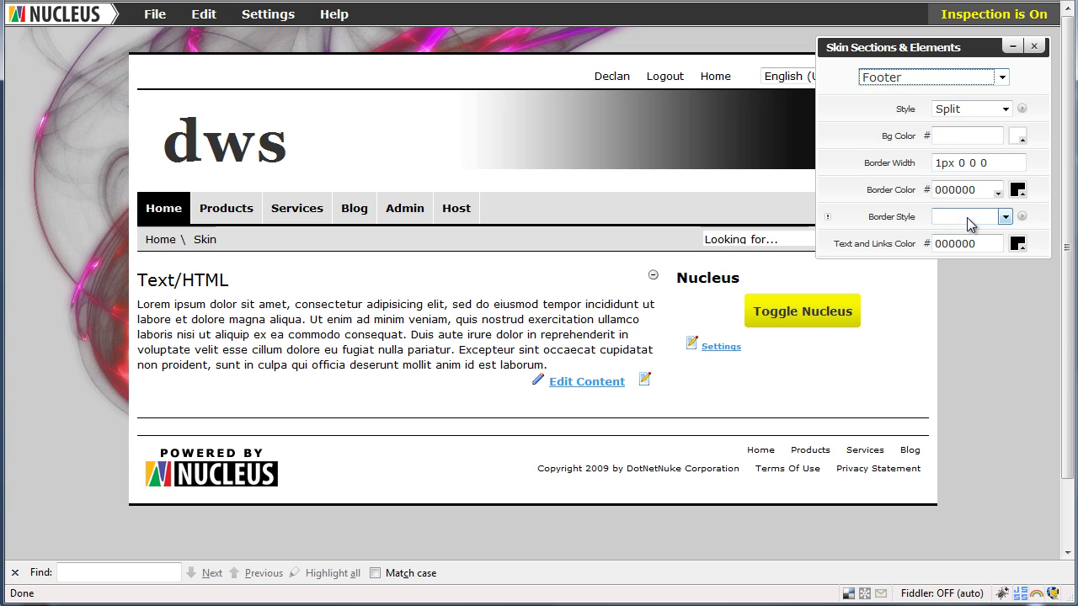
{"action": "left_click", "coordinate": [979, 137]}
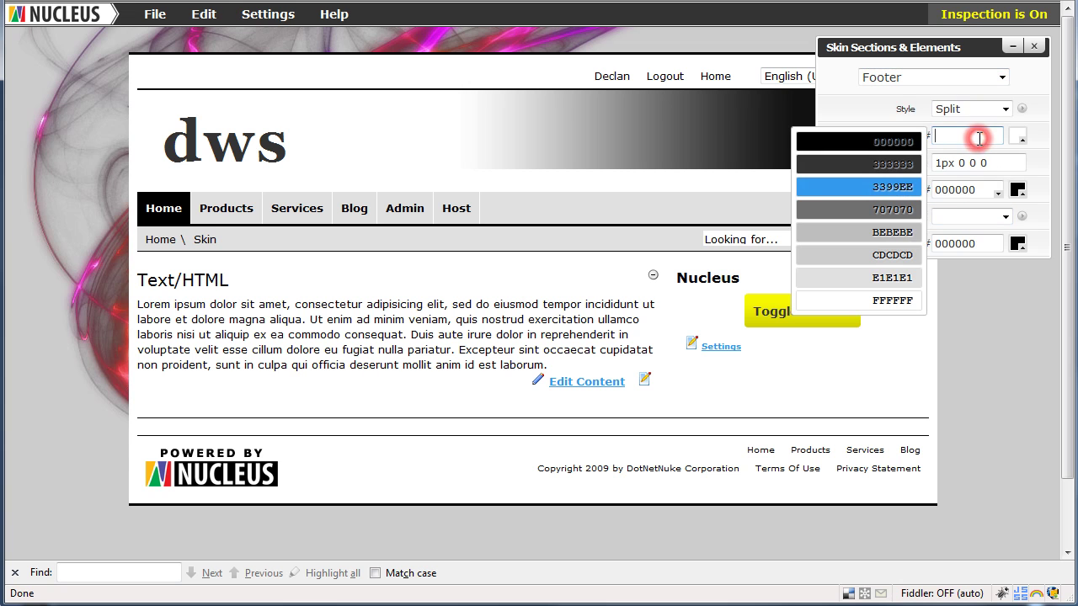
{"action": "left_click", "coordinate": [897, 279]}
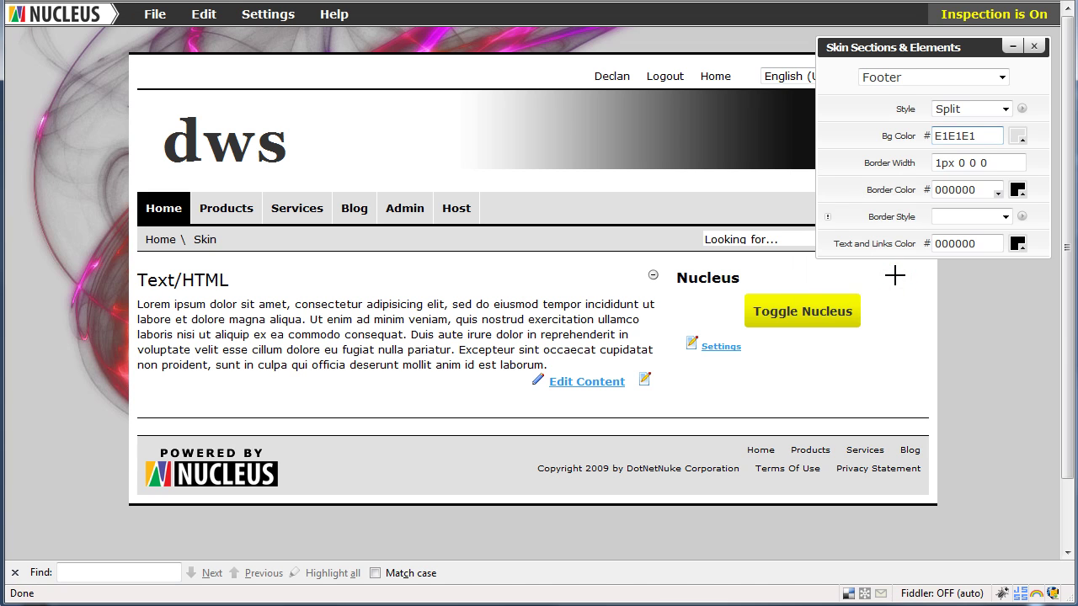
Open the Display settings and turn off Languages under Toolbar.
{"action": "left_click", "coordinate": [216, 27]}
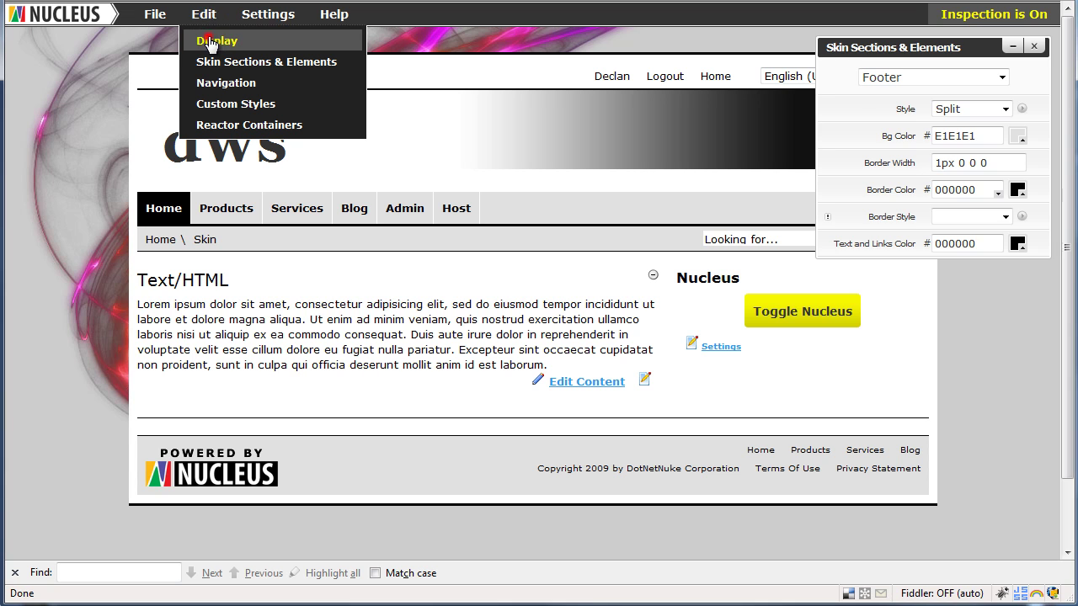
{"action": "left_click", "coordinate": [210, 43]}
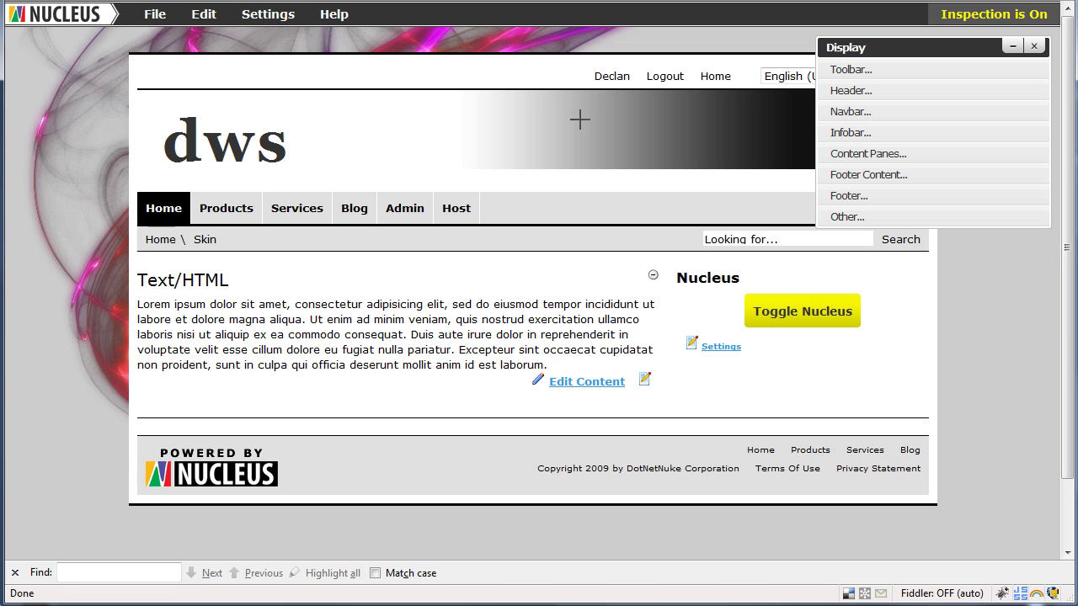
{"action": "left_click", "coordinate": [849, 71]}
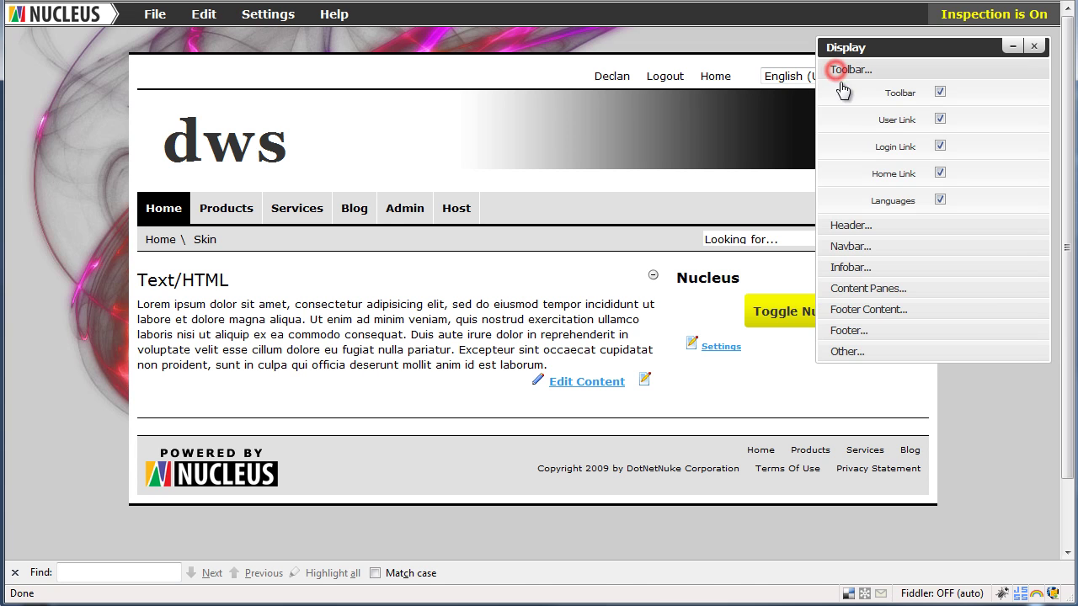
{"action": "left_click", "coordinate": [939, 200]}
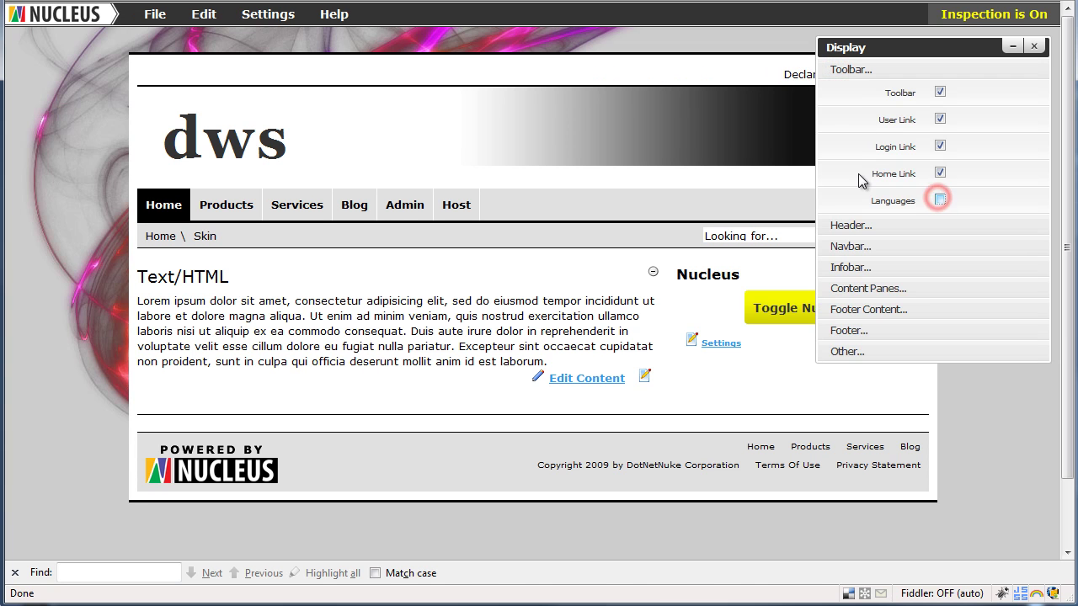
Turn off Search in the Infobar visibility options.
{"action": "left_click", "coordinate": [943, 226]}
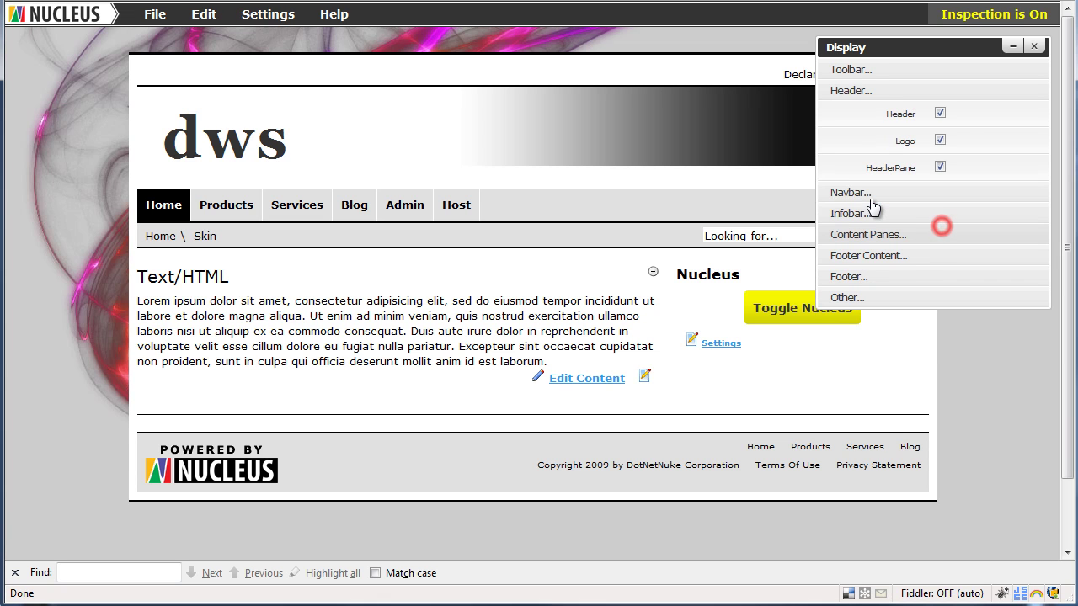
{"action": "left_click", "coordinate": [944, 200]}
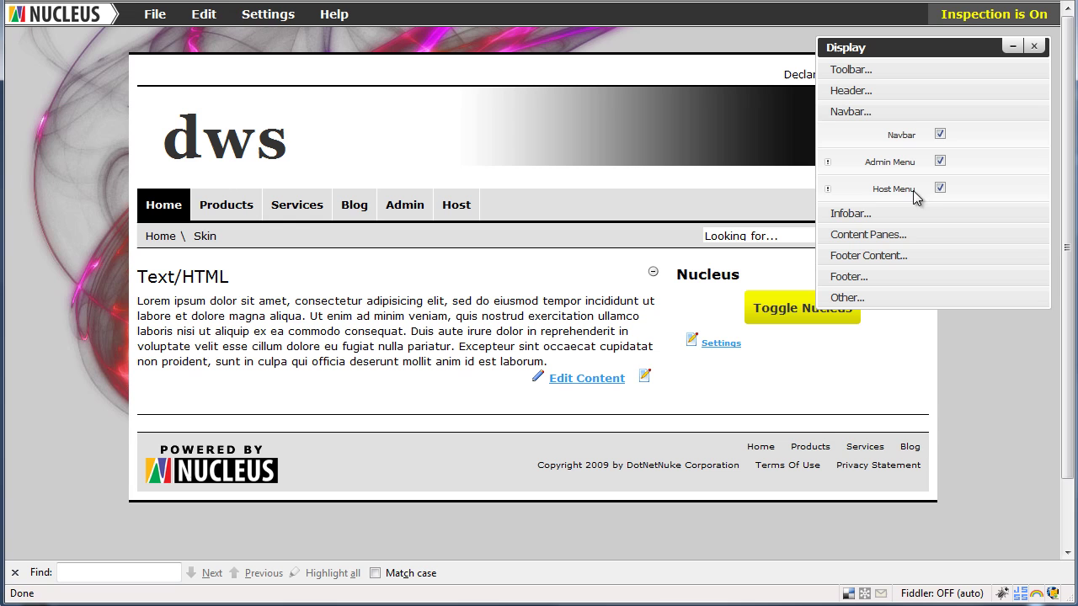
{"action": "mouse_move", "coordinate": [829, 190]}
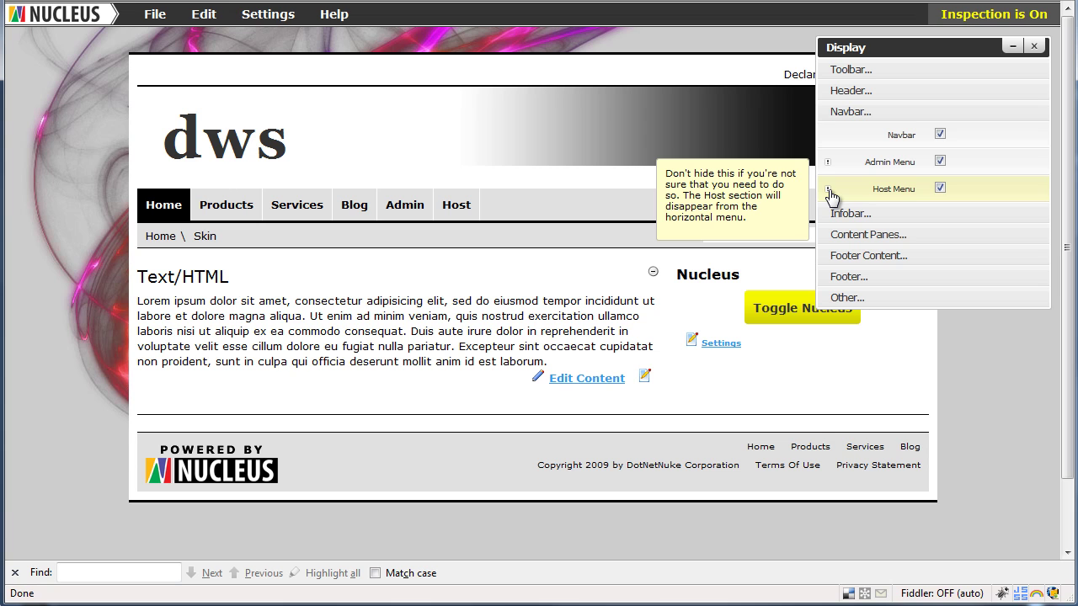
{"action": "mouse_move", "coordinate": [829, 163]}
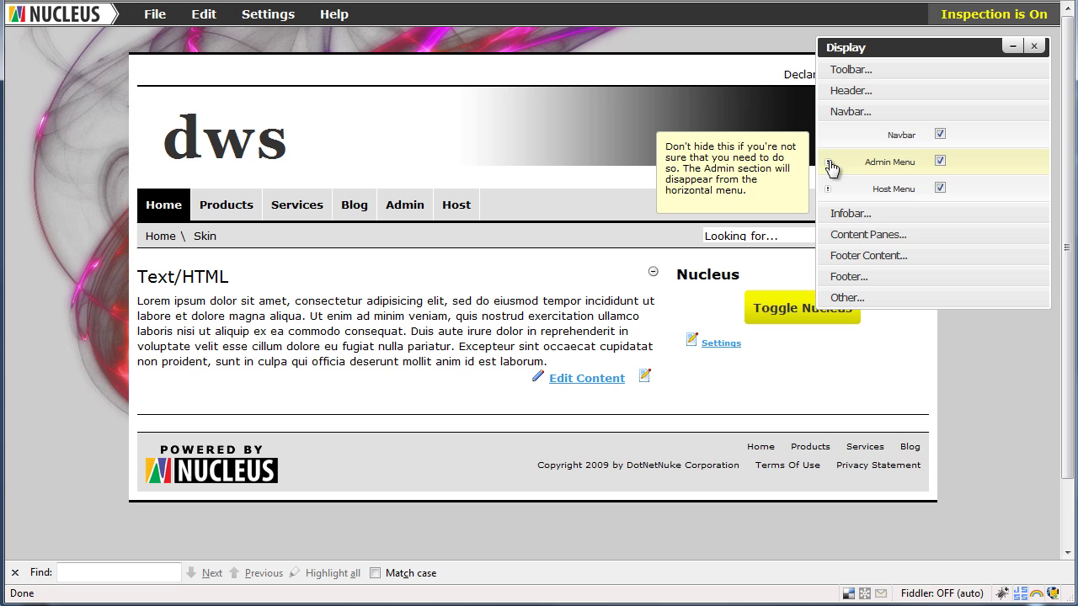
{"action": "left_click", "coordinate": [882, 218]}
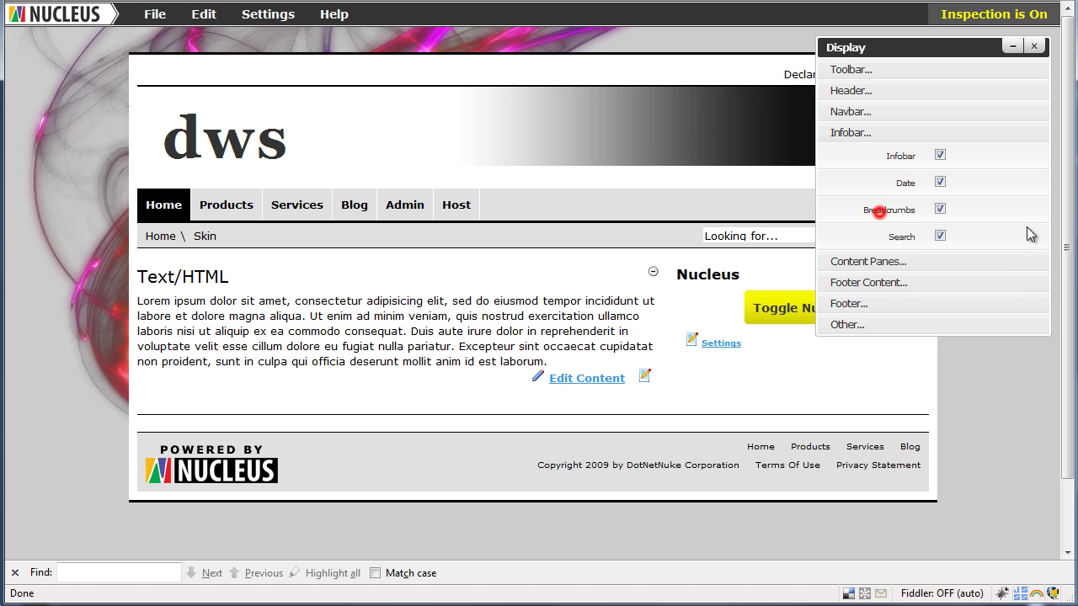
{"action": "left_click", "coordinate": [940, 236]}
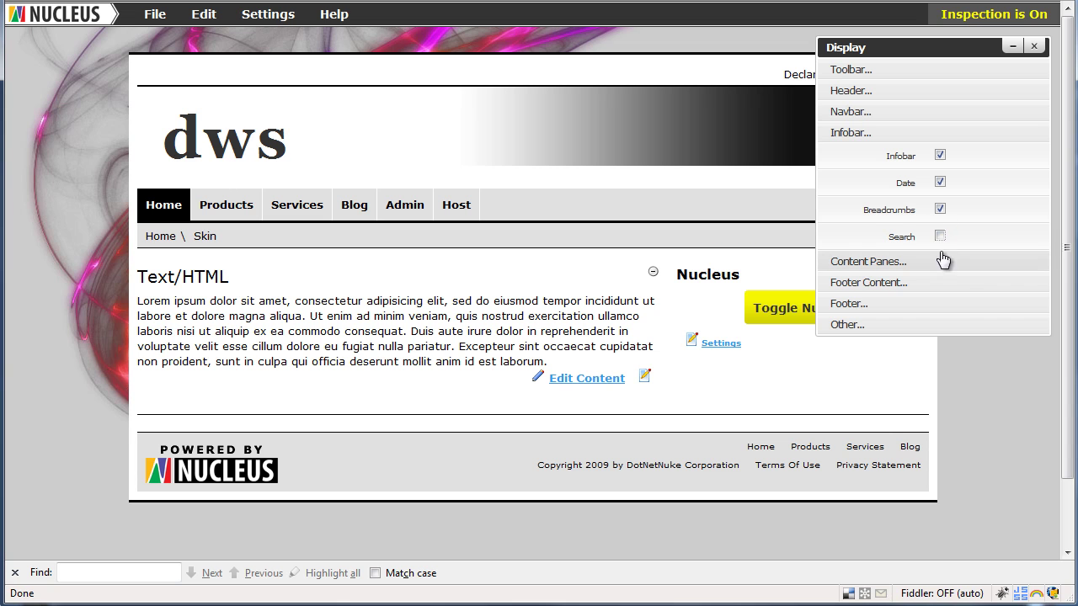
Expand the content, footer and miscellaneous visibility sections to review them.
{"action": "left_click", "coordinate": [941, 263]}
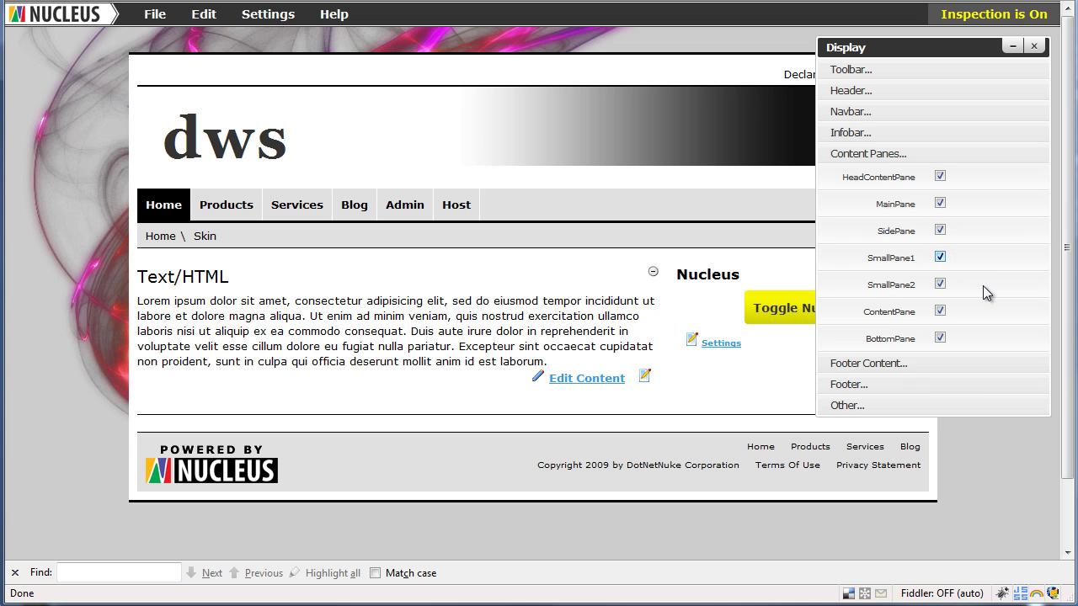
{"action": "left_click", "coordinate": [932, 373]}
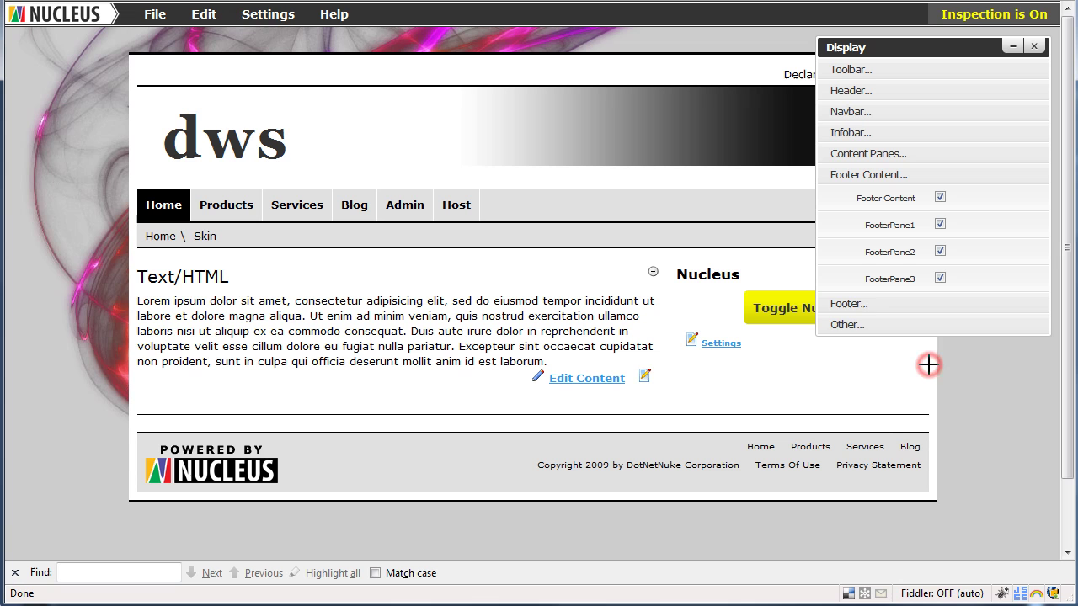
{"action": "left_click", "coordinate": [924, 307]}
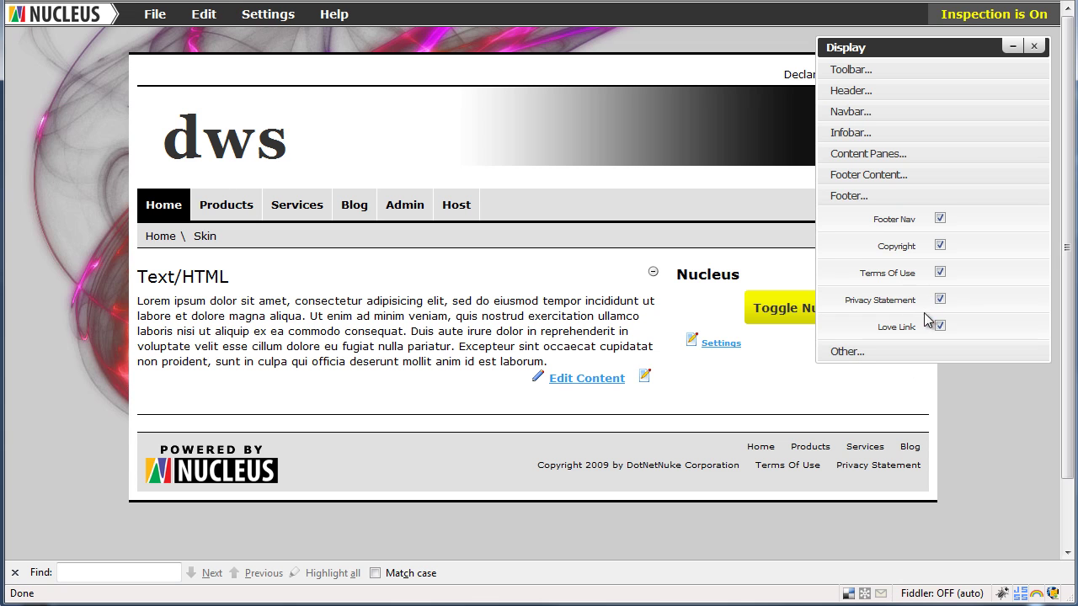
{"action": "left_click", "coordinate": [923, 354]}
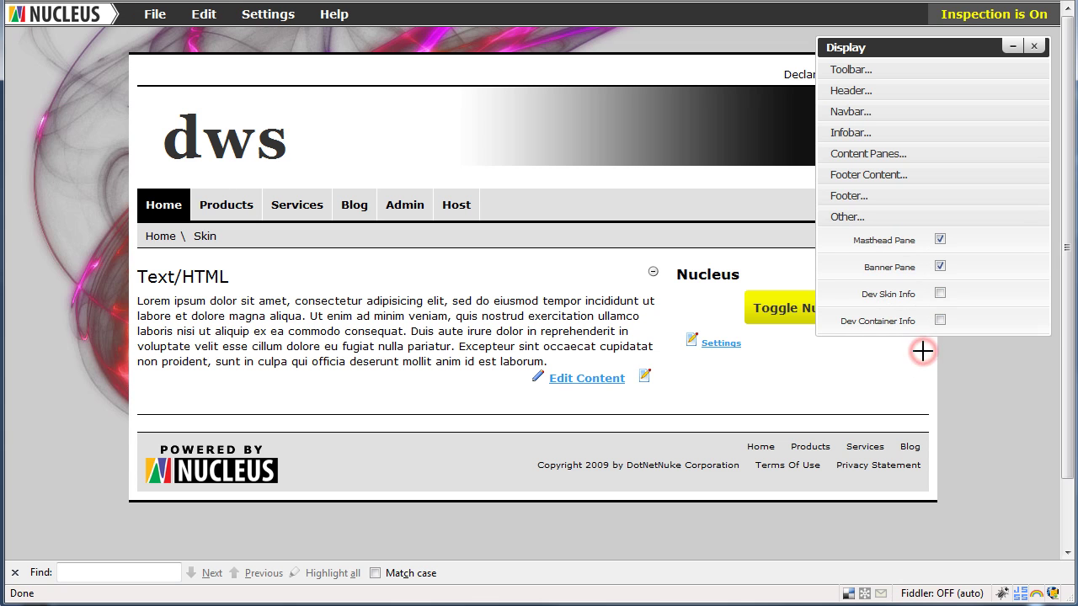
Turn on Dev Skin Info to show .skin-page61 and Modern.ascx below the footer, leaving Dev Container Info off.
{"action": "left_click", "coordinate": [939, 293]}
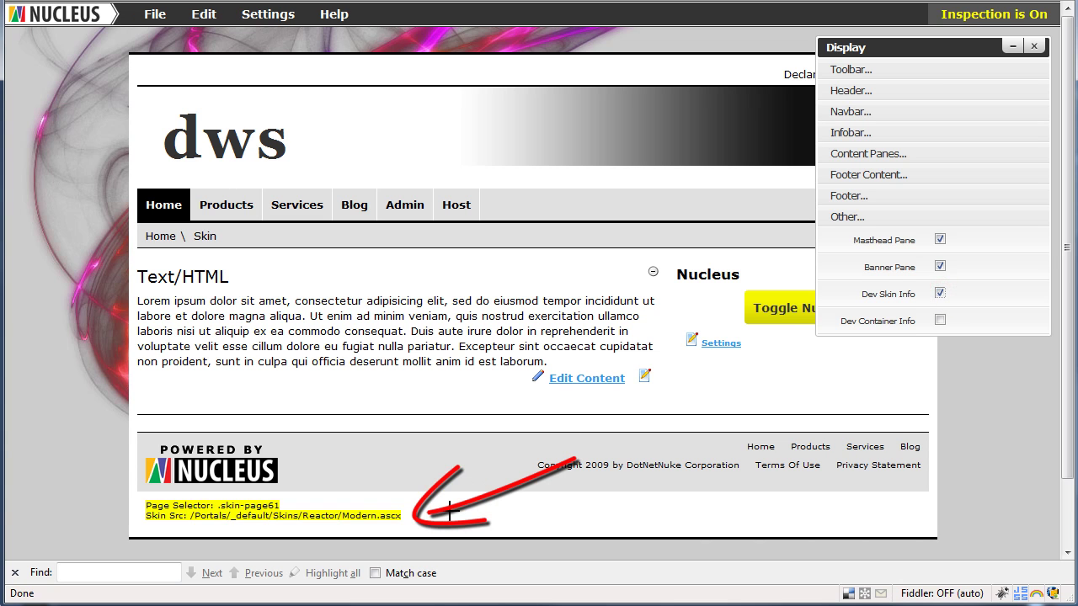
{"action": "left_click", "coordinate": [940, 320]}
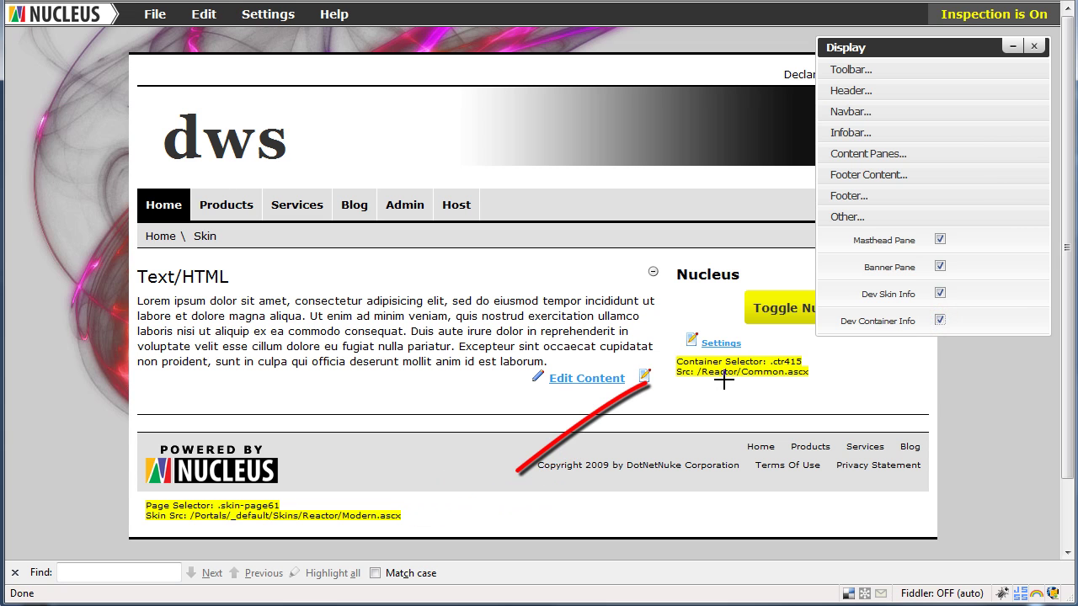
{"action": "left_click", "coordinate": [940, 321]}
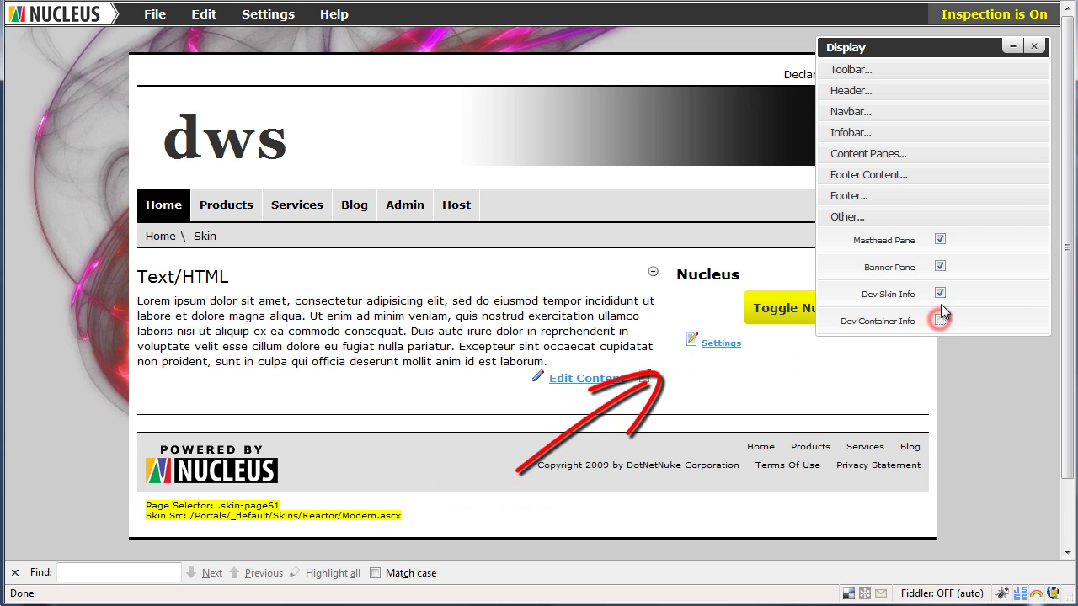